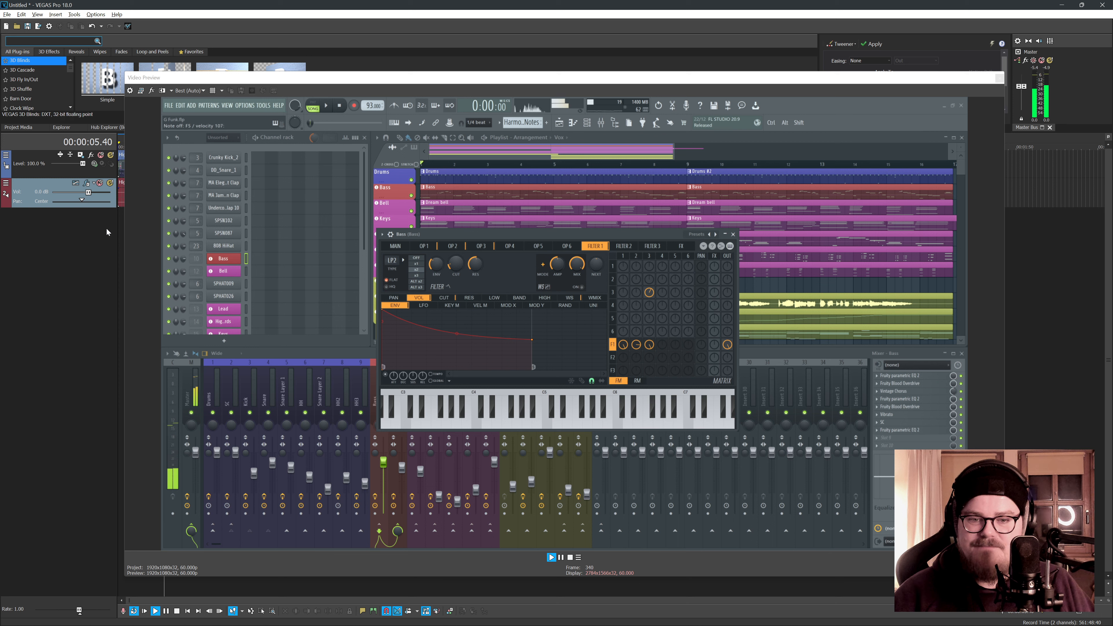
Step: Stop the preview playback and move the Video Preview window away from the timeline
key("space")
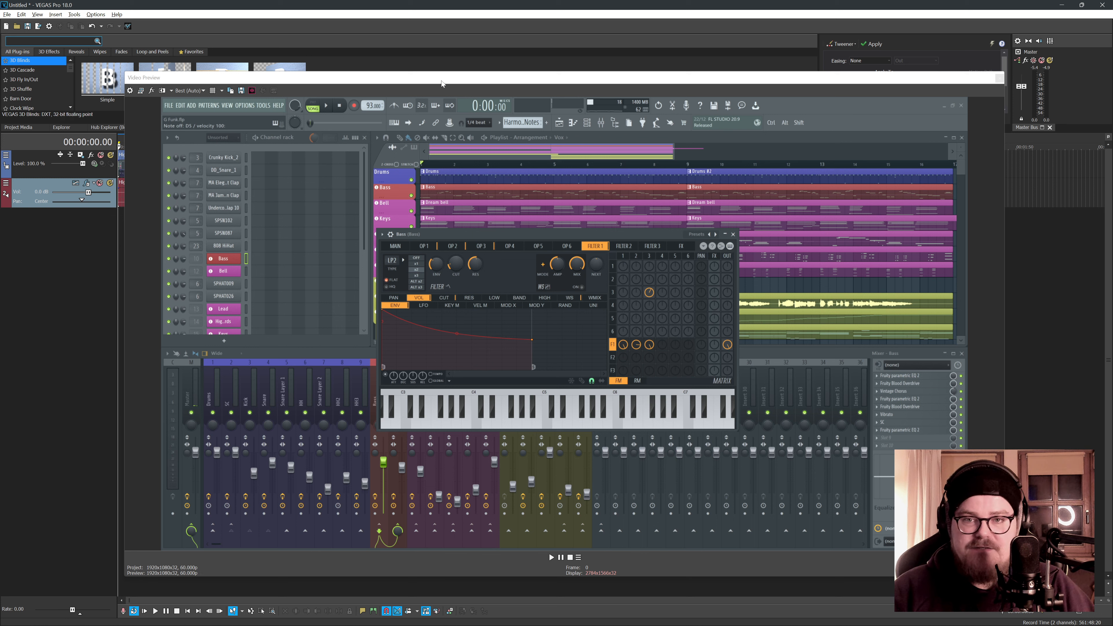
left_click_drag(441, 78, 412, 0)
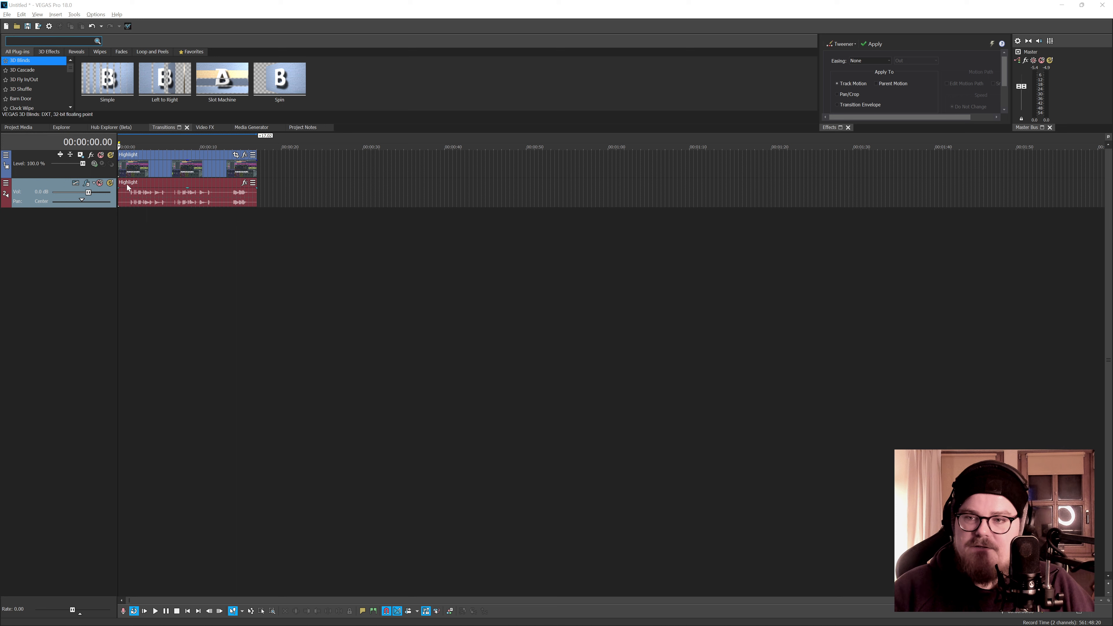
Step: Duplicate the Highlight video track and insert an empty video track between the two copies
left_click(121, 168)
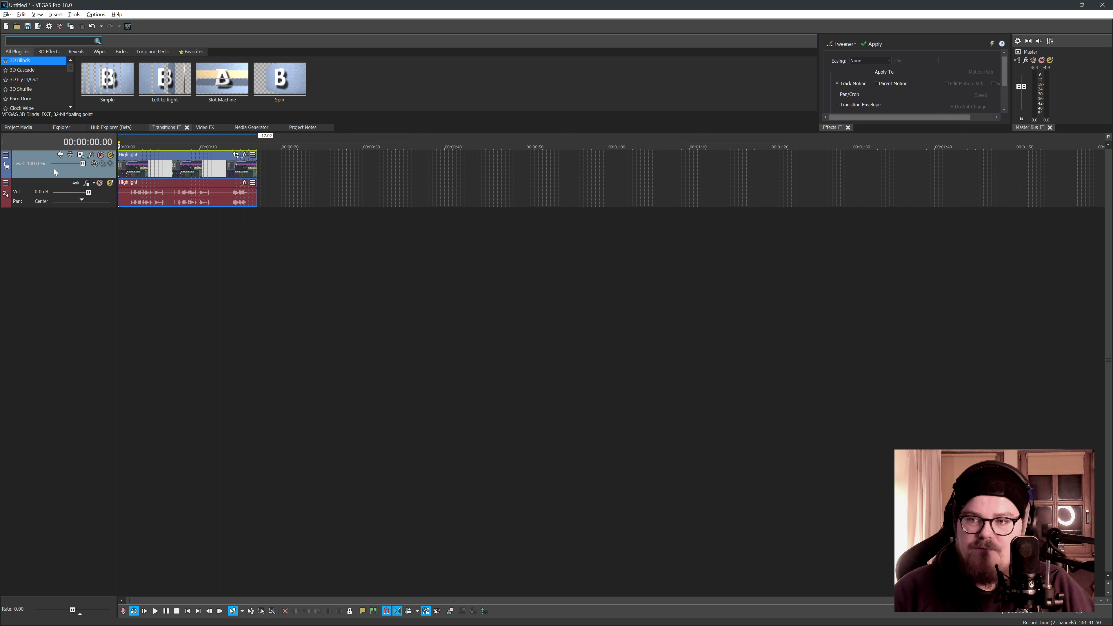
right_click(36, 172)
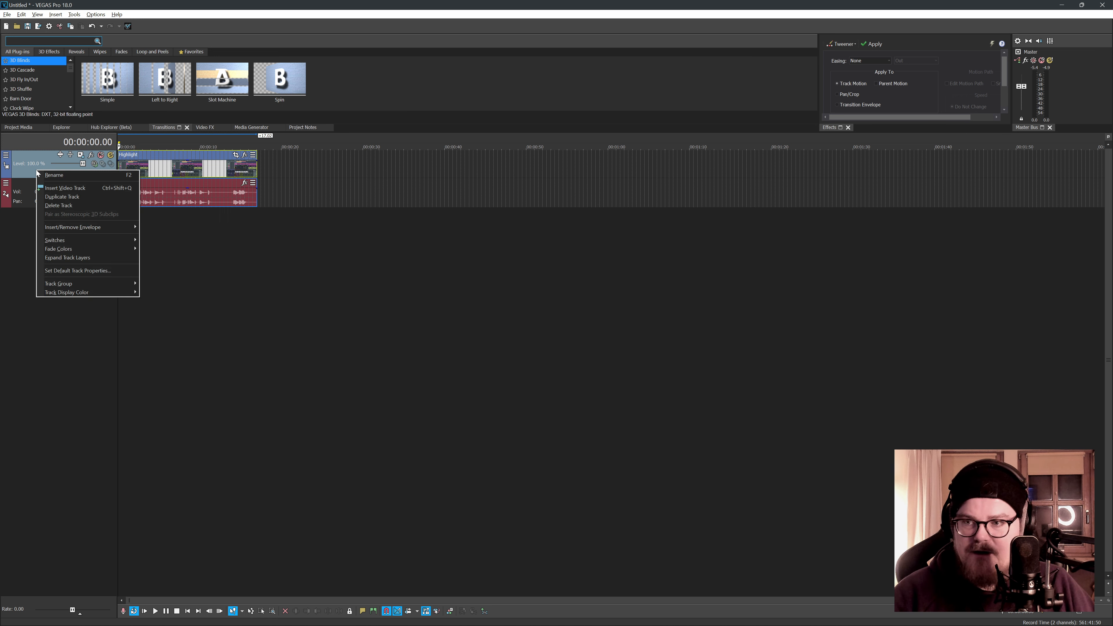
left_click(60, 195)
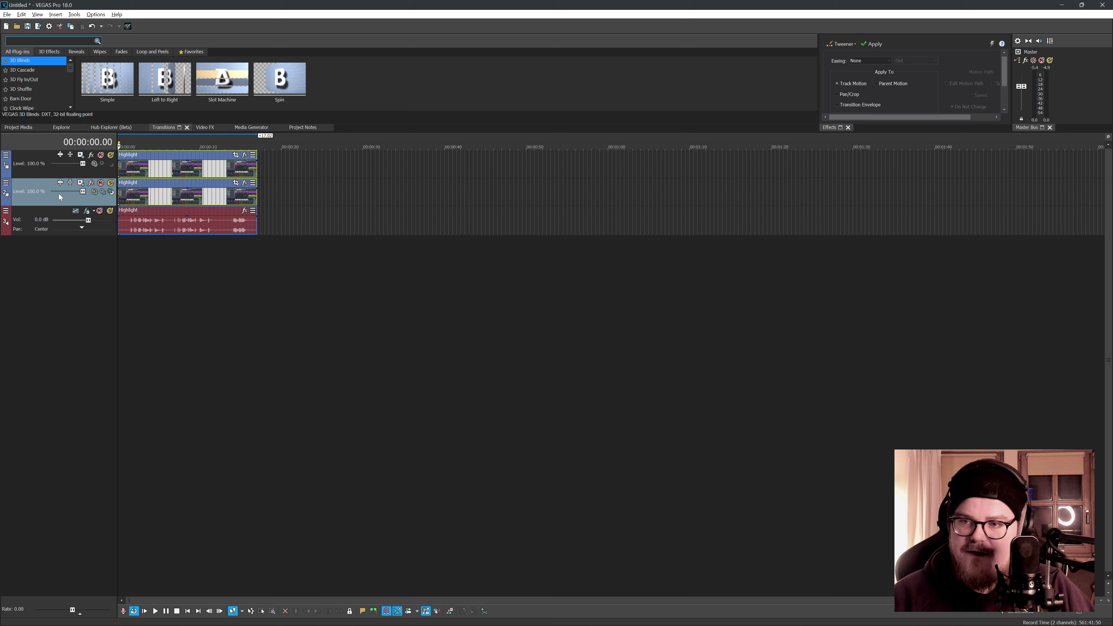
right_click(41, 193)
left_click(42, 195)
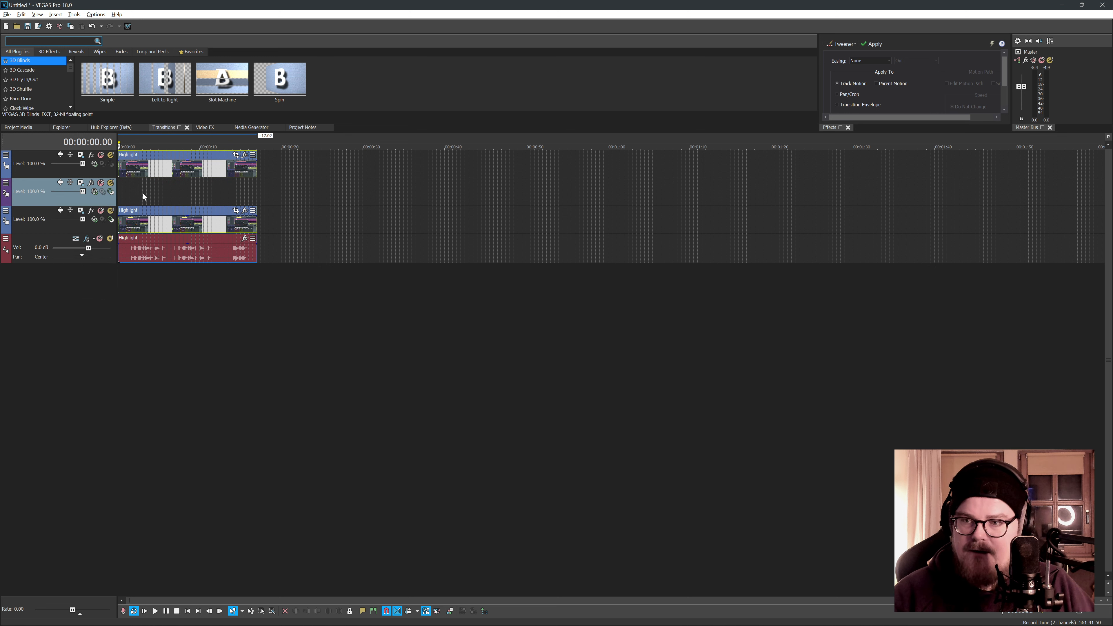
Step: Open Pan/Crop for the Highlight event on the uppermost track and enable its Mask
left_click(120, 166)
left_click(236, 154)
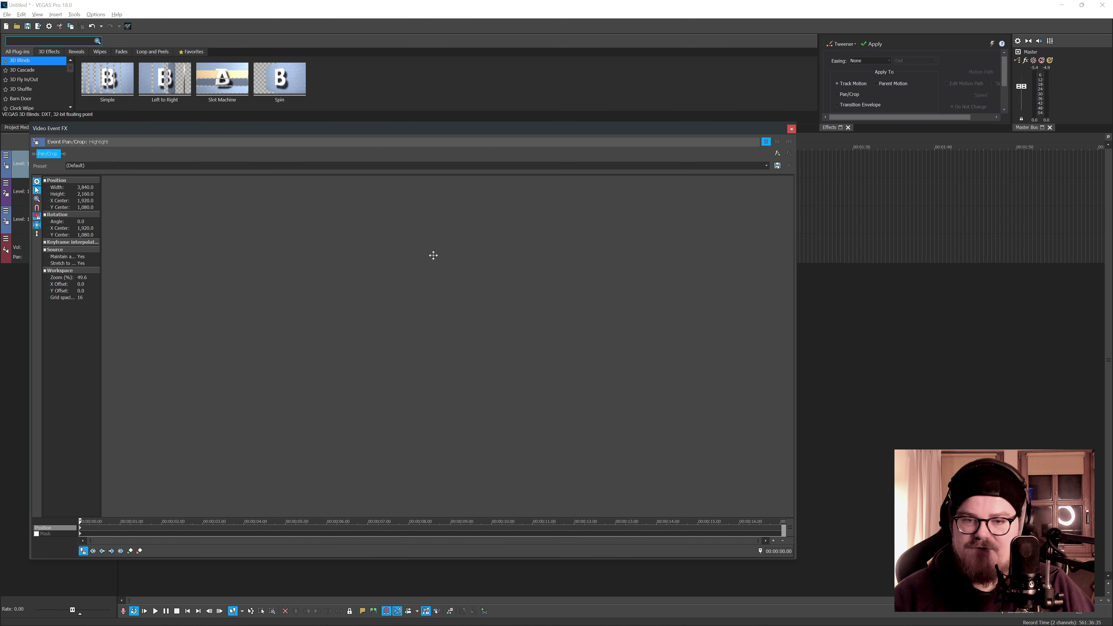
left_click(46, 534)
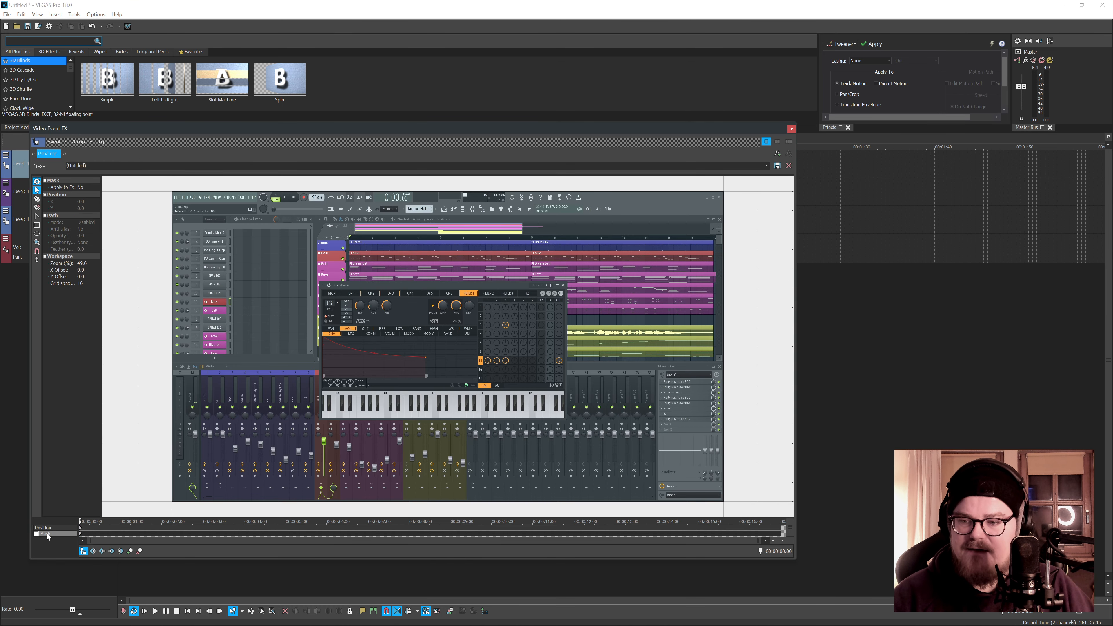
left_click(36, 534)
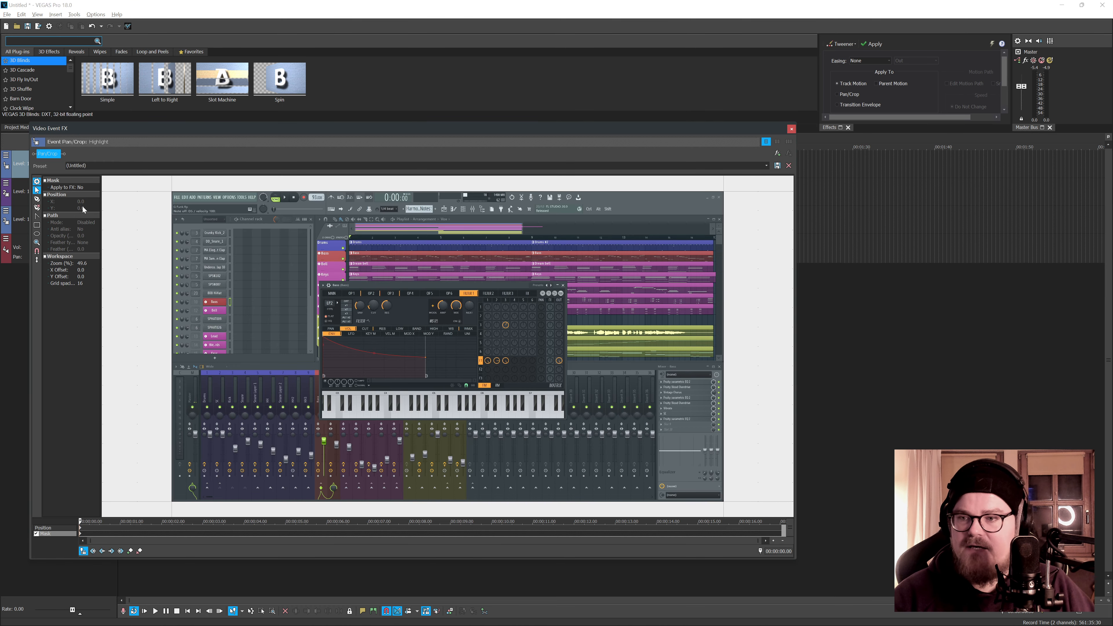
Step: Draw a rectangular mask from the Bass synth window's upper-left corner and enlarge it to cover the whole synth window
left_click(37, 242)
left_click(335, 300)
left_click(428, 340)
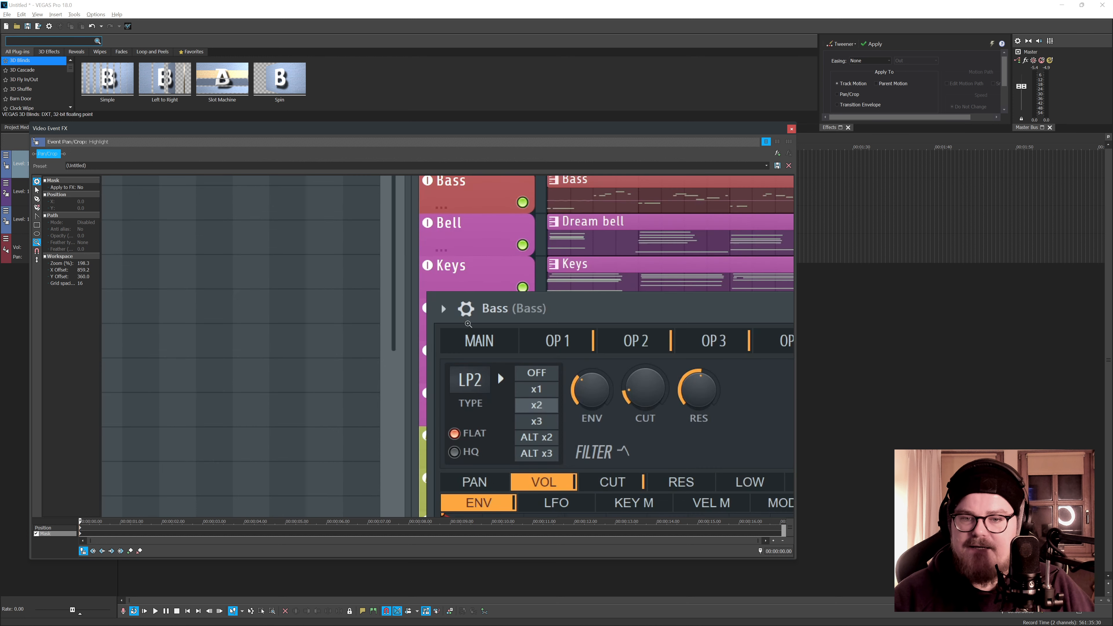
left_click(460, 301)
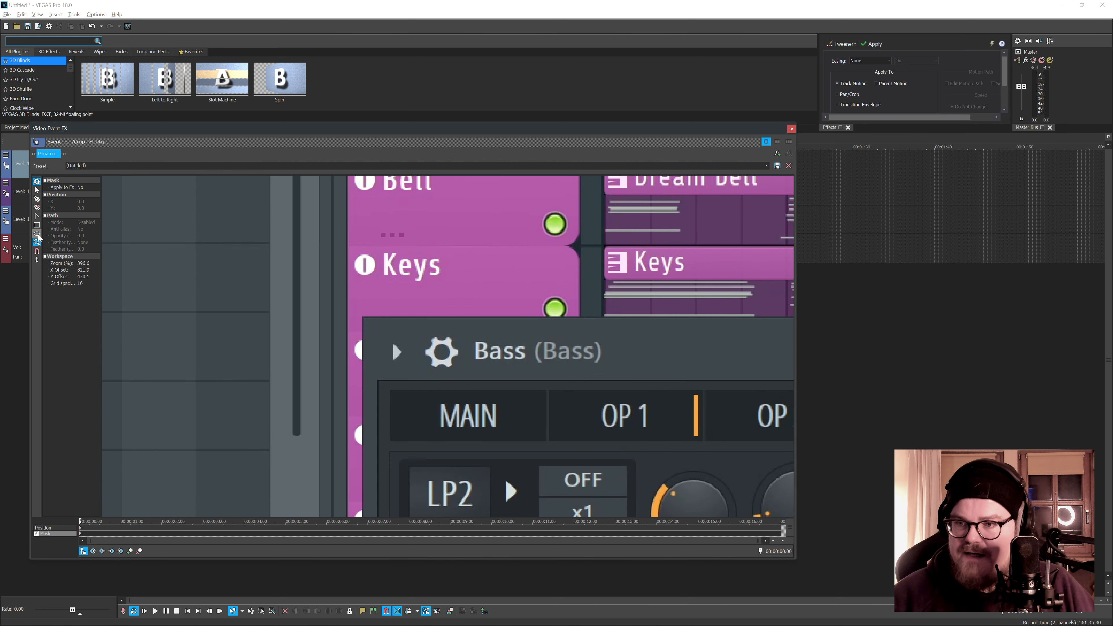
left_click(37, 224)
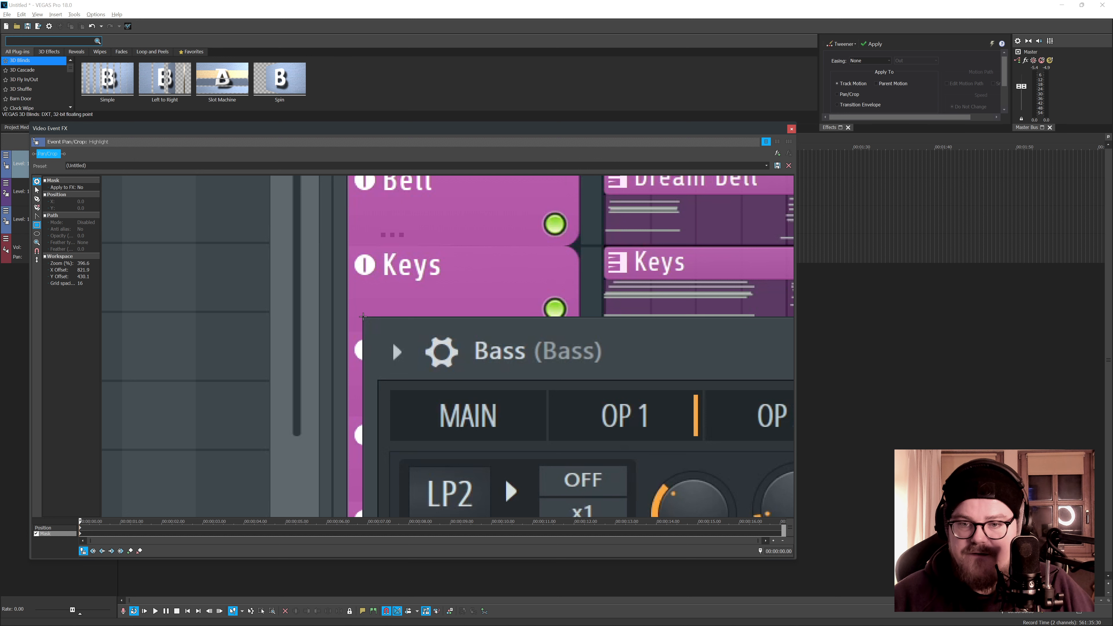
left_click_drag(363, 316, 794, 517)
left_click_drag(1101, 619, 1108, 622)
scroll(524, 380, "down", 10)
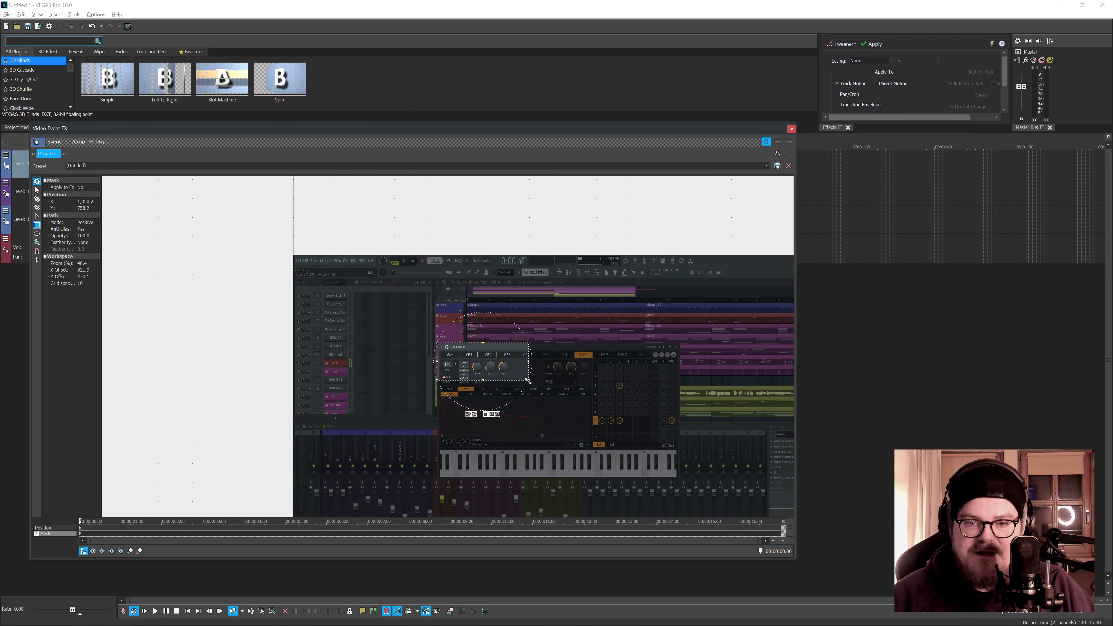
left_click_drag(528, 382, 678, 479)
Step: Select the whole mask path, fit its lower-right corner exactly to the Bass window's corner, and close the Pan/Crop window
left_click(37, 242)
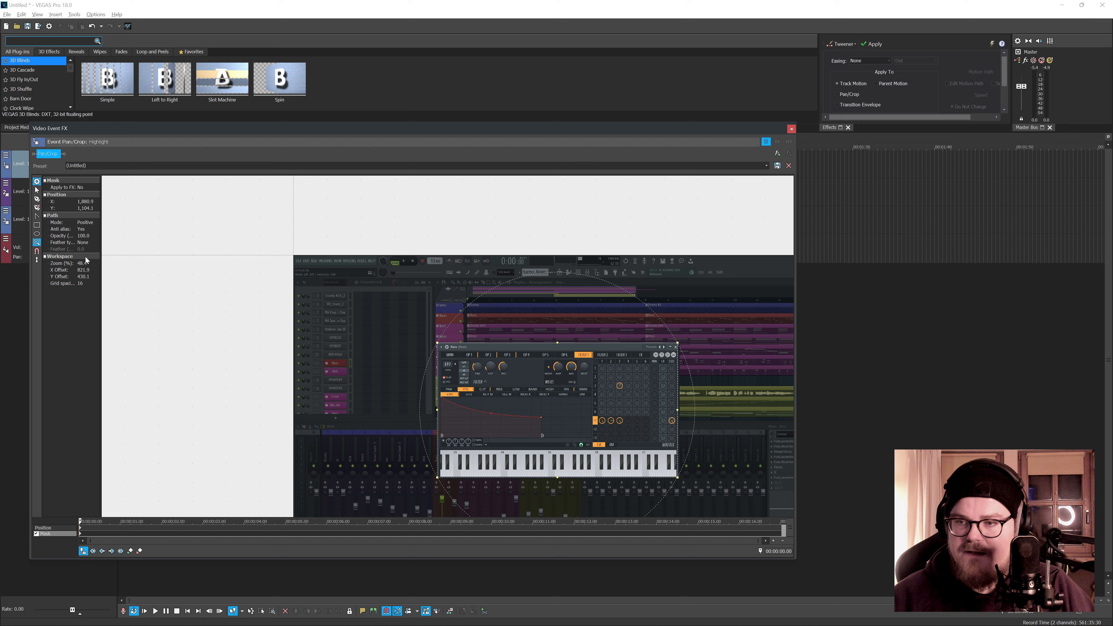
left_click(662, 471)
left_click(490, 364)
left_click(447, 342)
left_click(433, 335)
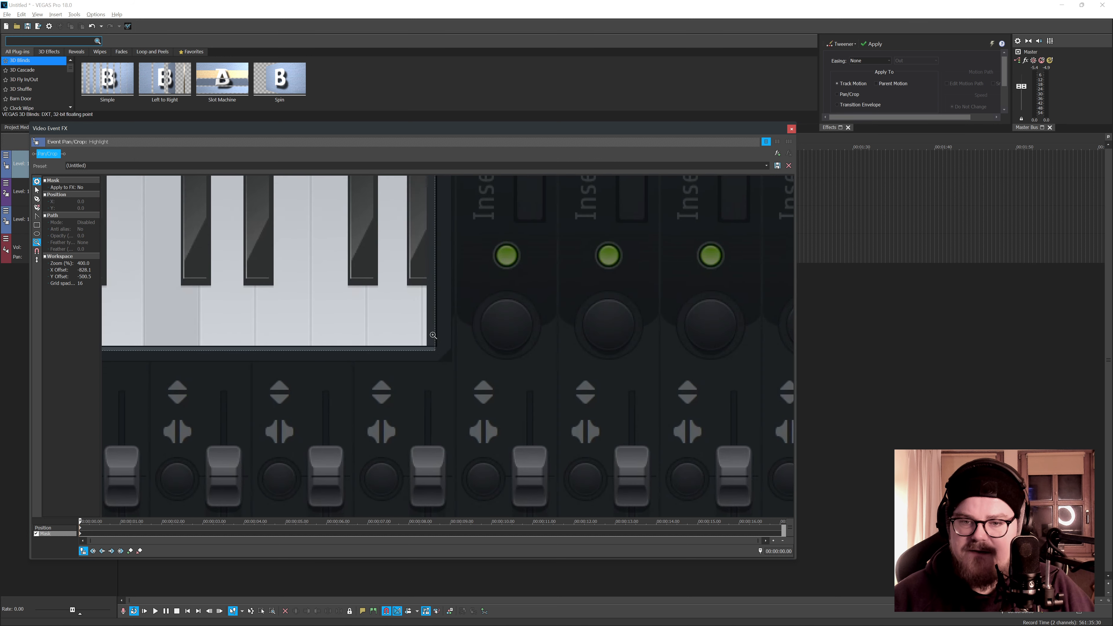
left_click(37, 190)
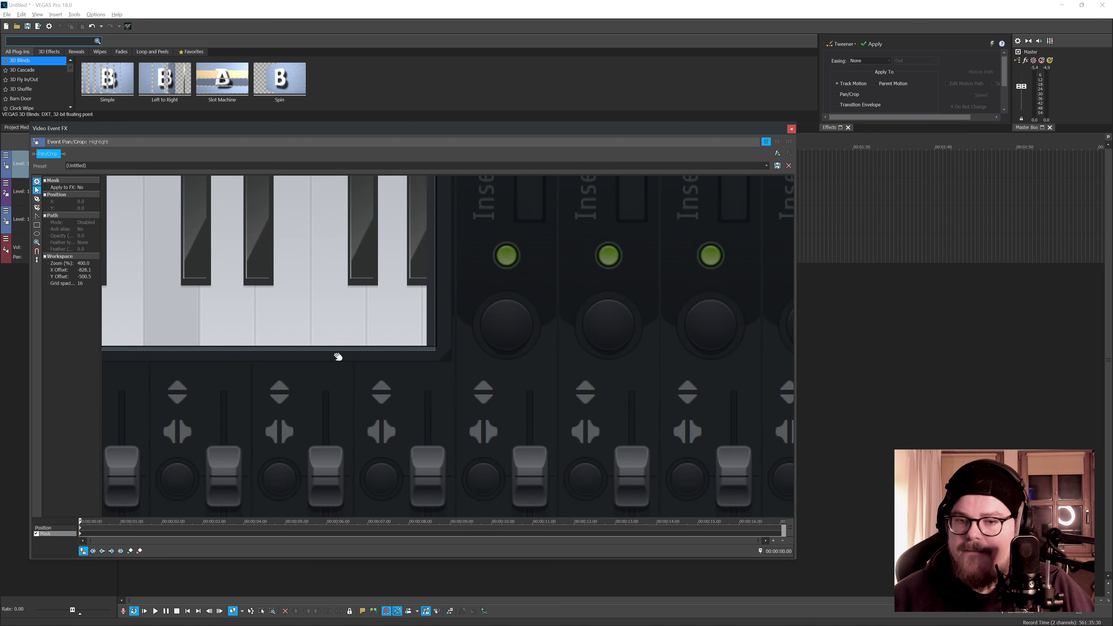
right_click(385, 353)
mouse_move(428, 366)
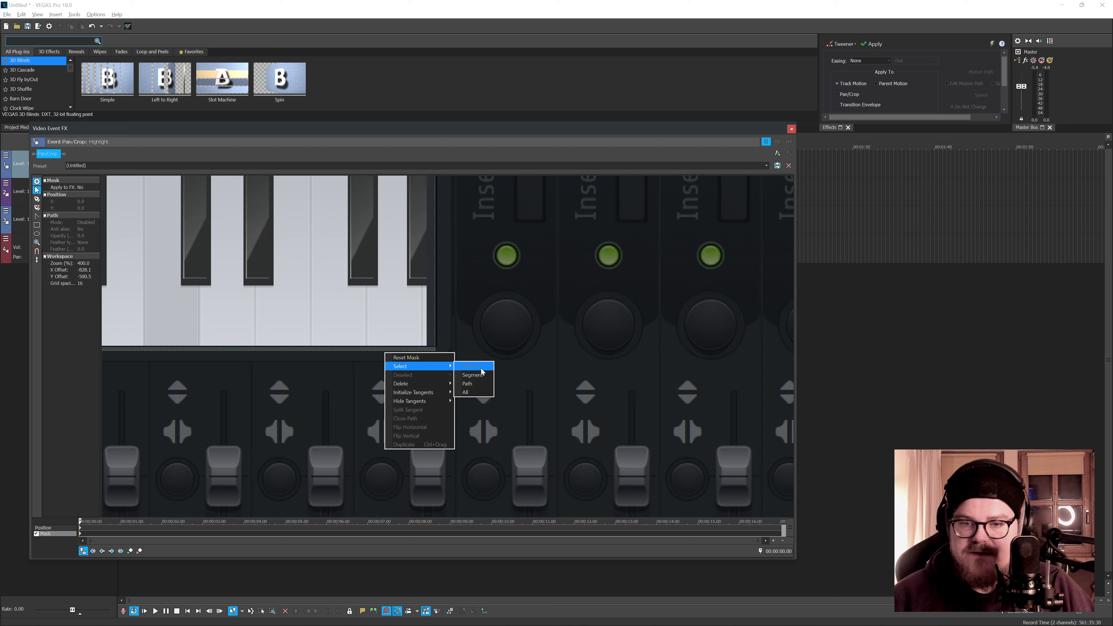
left_click(480, 388)
left_click_drag(435, 350, 451, 359)
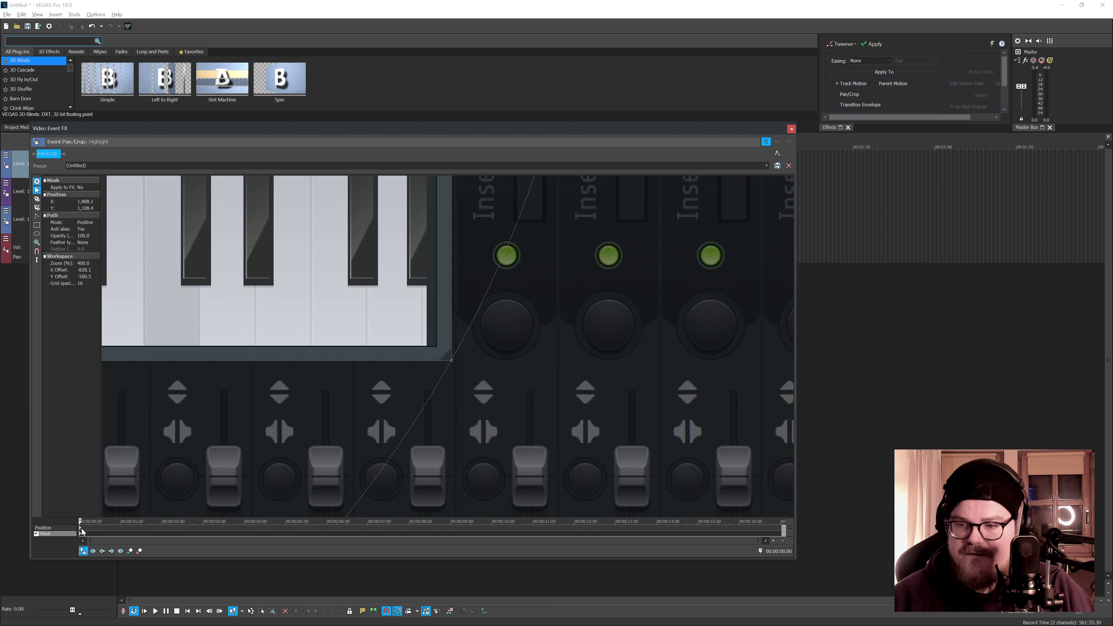
left_click(80, 529)
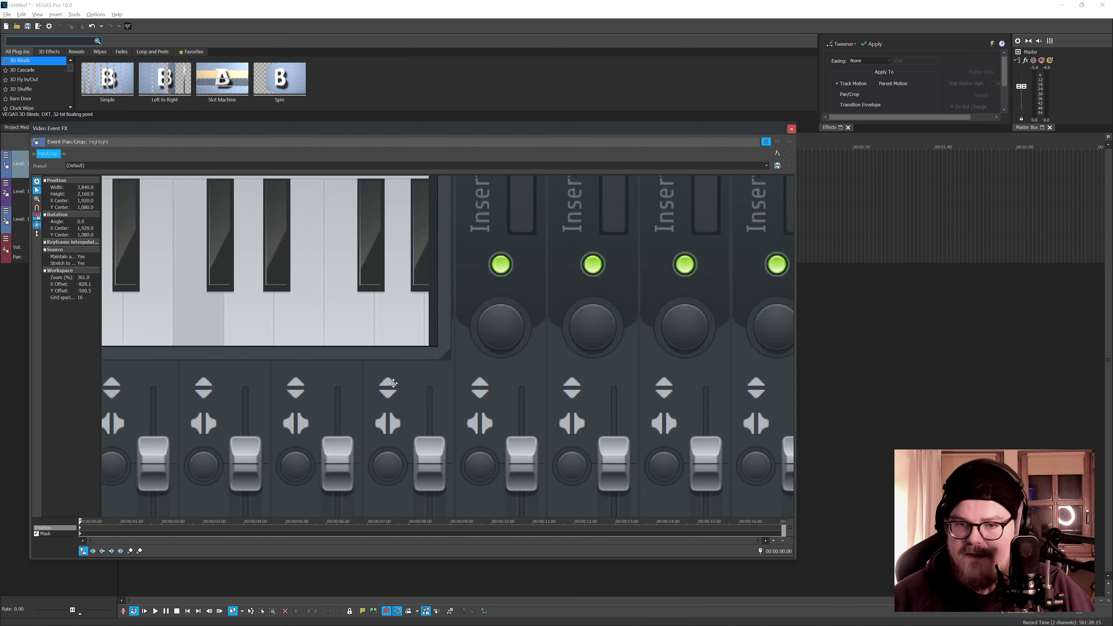
left_click(791, 128)
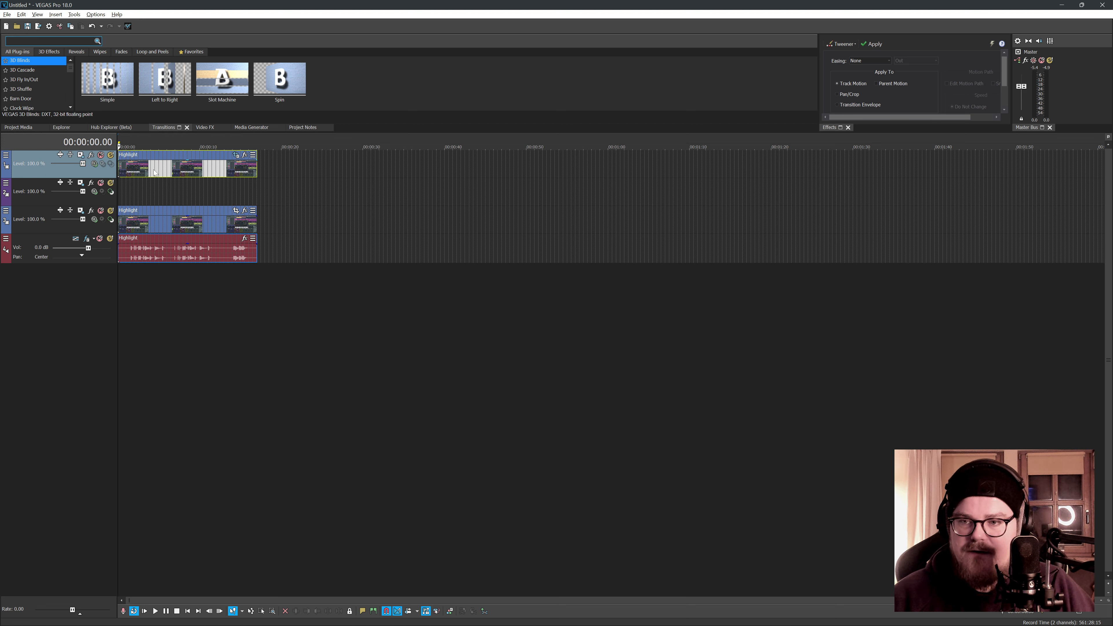
Step: Add a Position keyframe at 00:00:01.30 in the uppermost Highlight event's Pan/Crop
key("space")
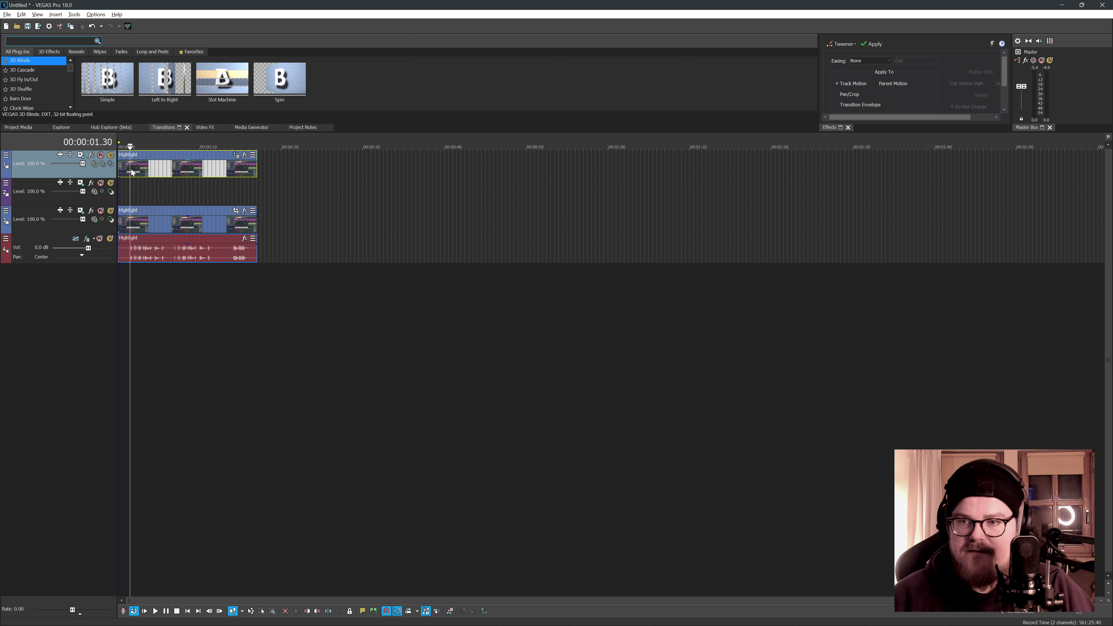
scroll(153, 176, "up", 5)
left_click(644, 155)
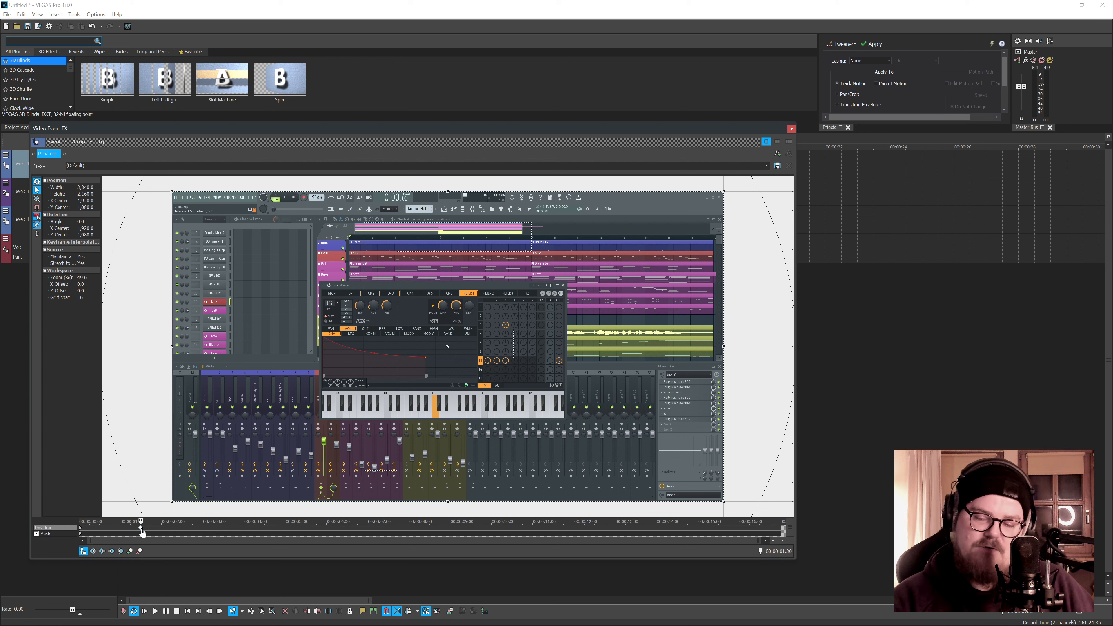
left_click(175, 528)
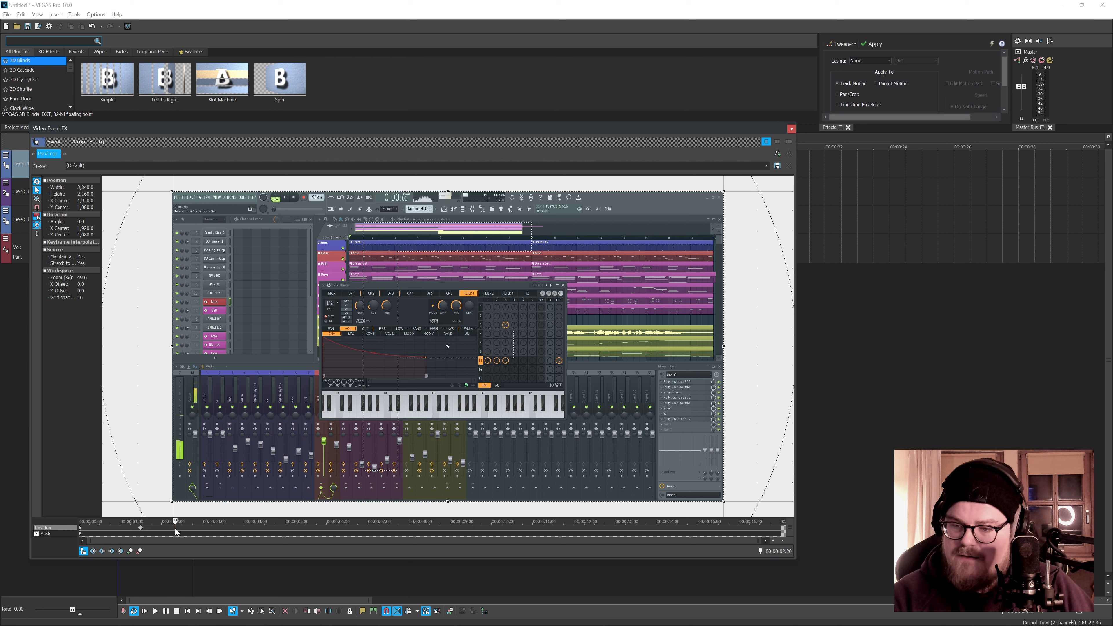
scroll(163, 531, "up", 3)
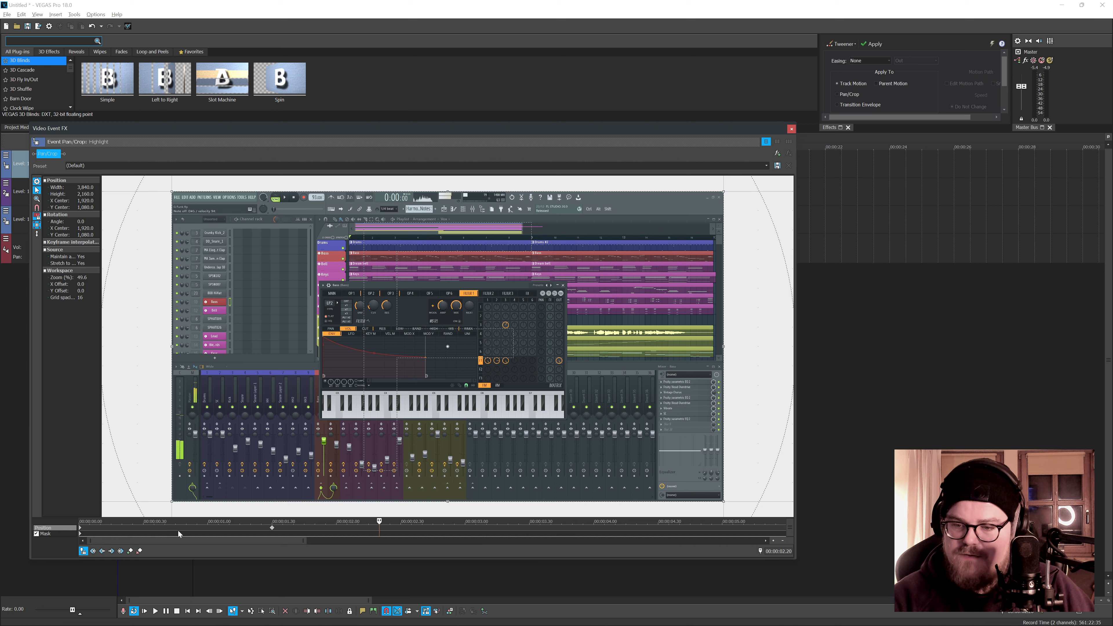
left_click(272, 528)
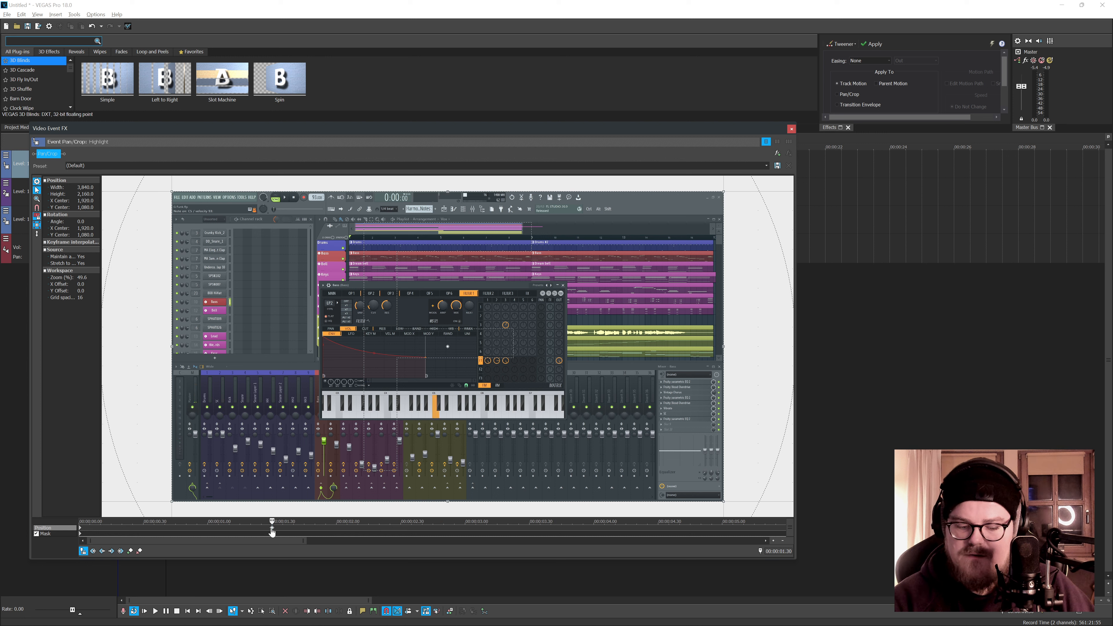
Step: Add another Position keyframe 12 frames further on, at 00:00:01.42
key("Right")
key("Right")
key("Right")
key("Right")
key("Right")
key("Right")
key("Right")
key("Right")
key("Right")
key("Right")
key("Right")
key("Right")
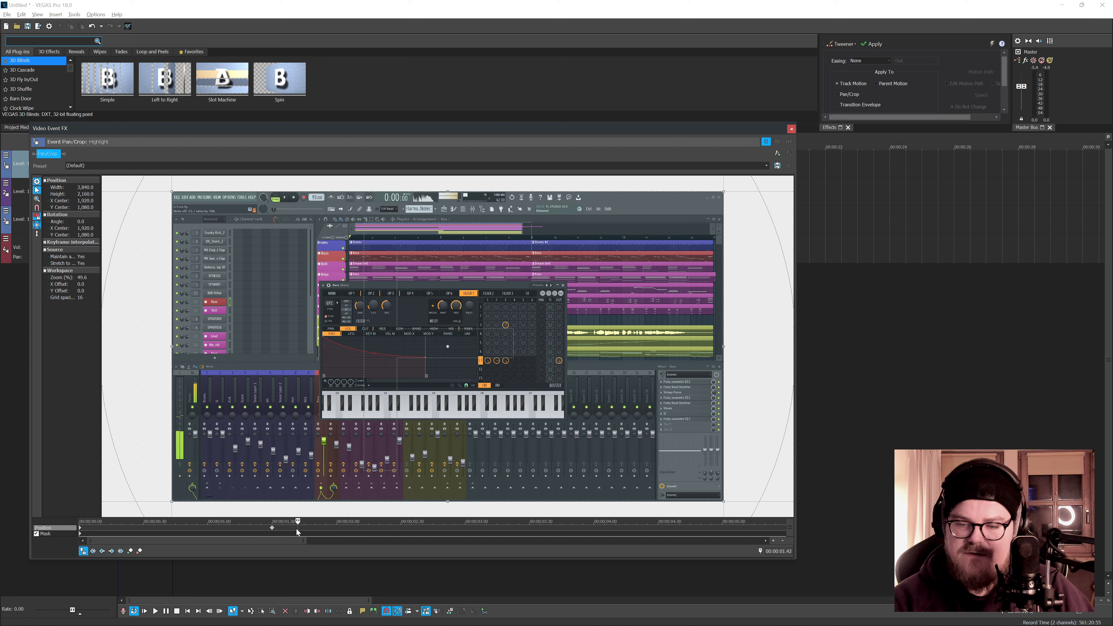
double_click(298, 529)
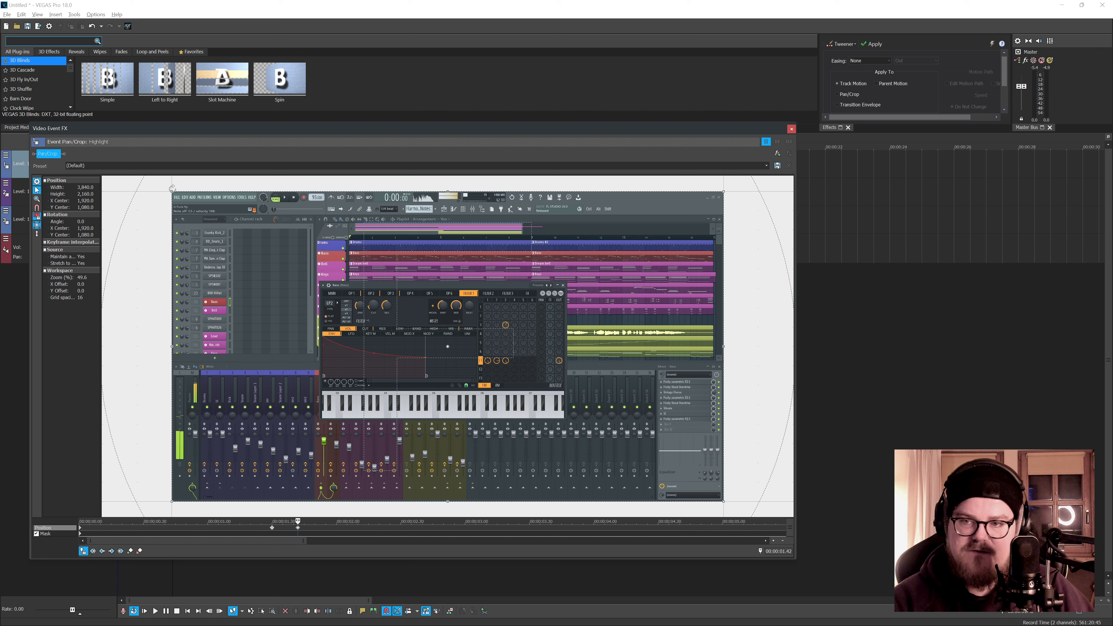
Step: Shrink the crop frame to about 2,245.9 by 1,263.3 and center it on the Bass window at about 1,884.9, 1,111.2
left_click_drag(171, 190, 286, 275)
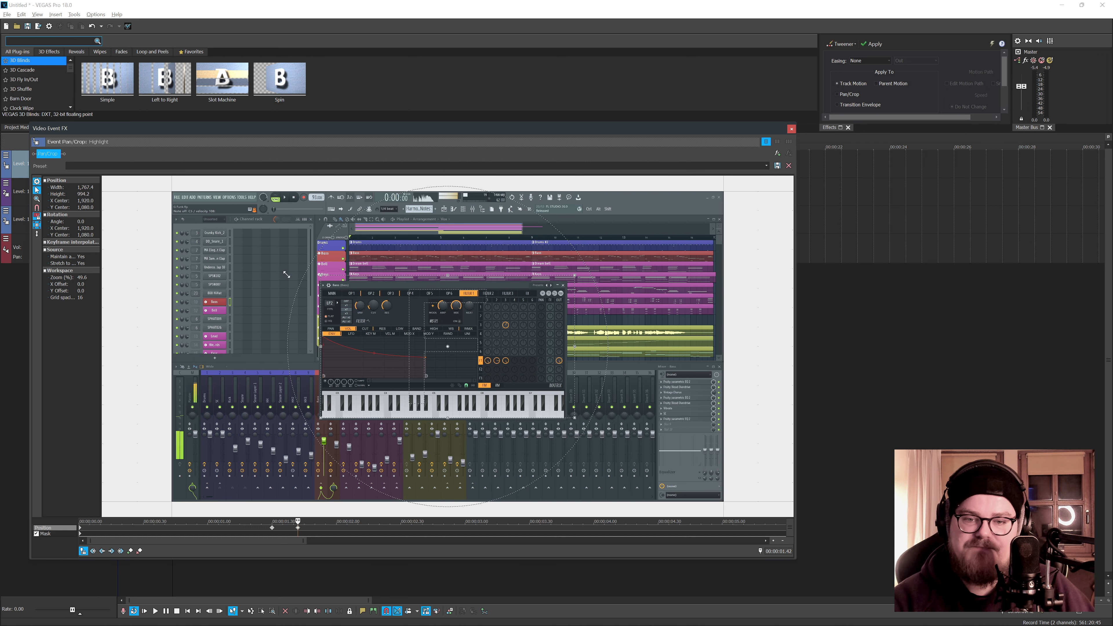
scroll(430, 345, "up", 5)
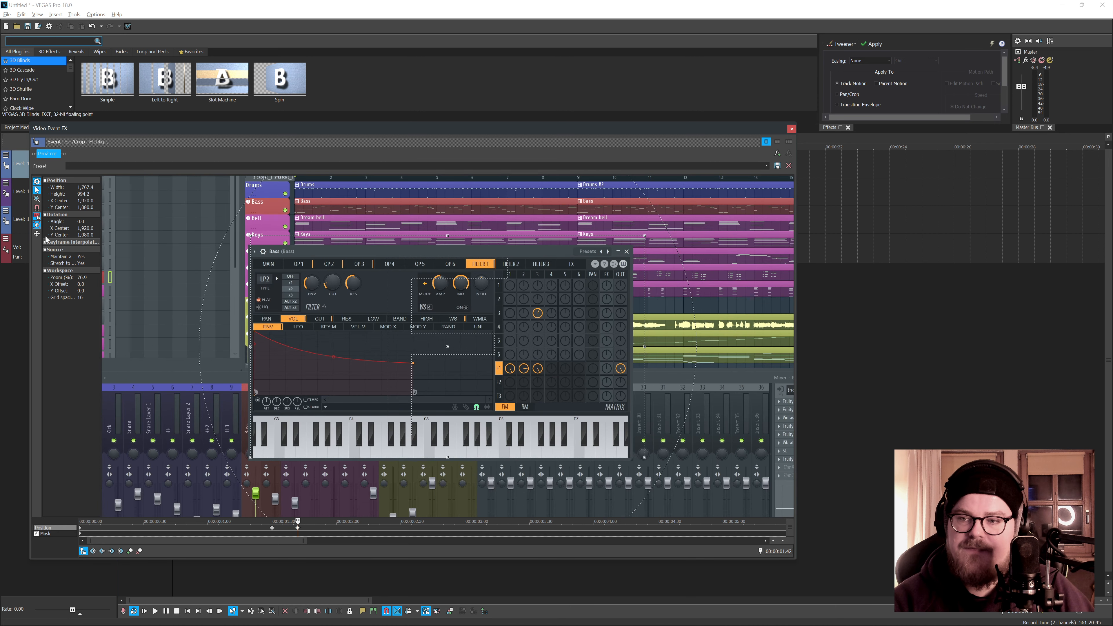
left_click_drag(450, 340, 413, 330)
left_click(36, 234)
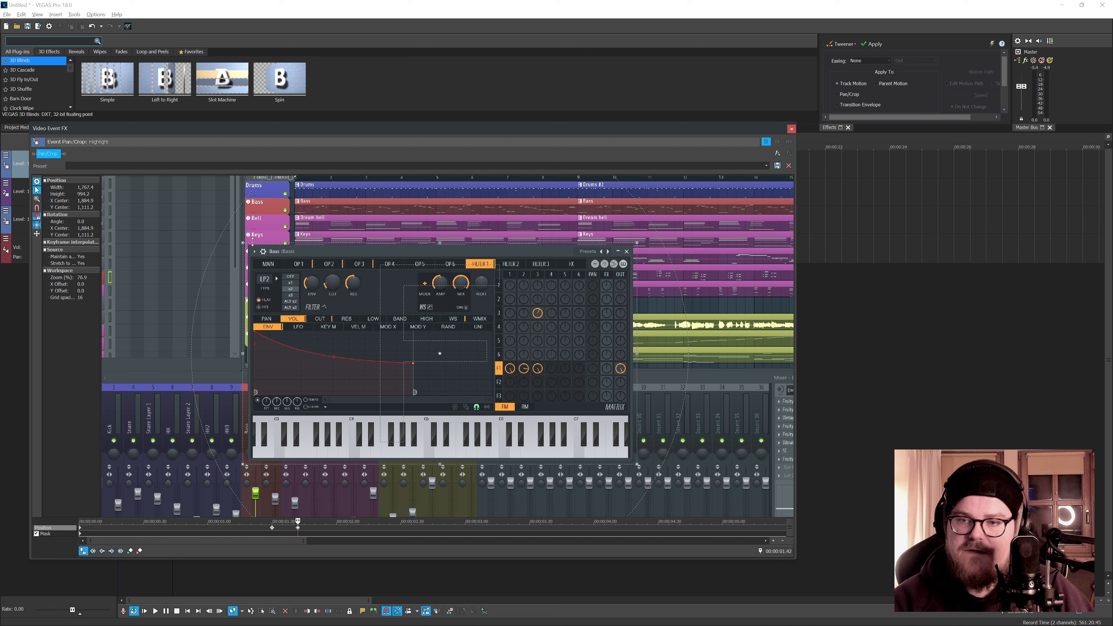
left_click_drag(241, 241, 188, 211)
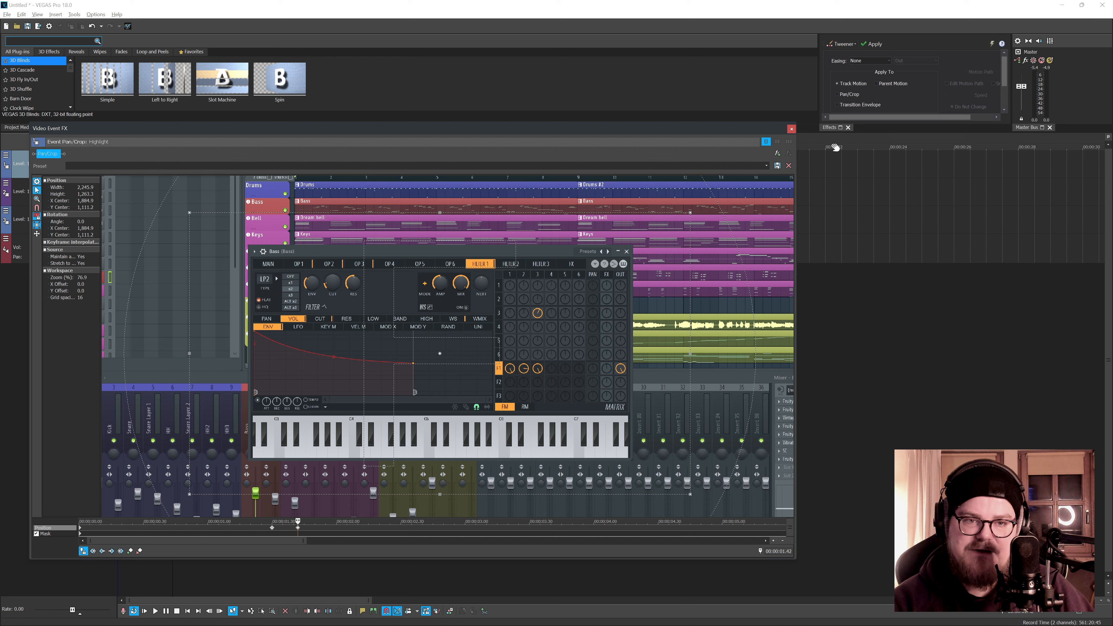
left_click(792, 129)
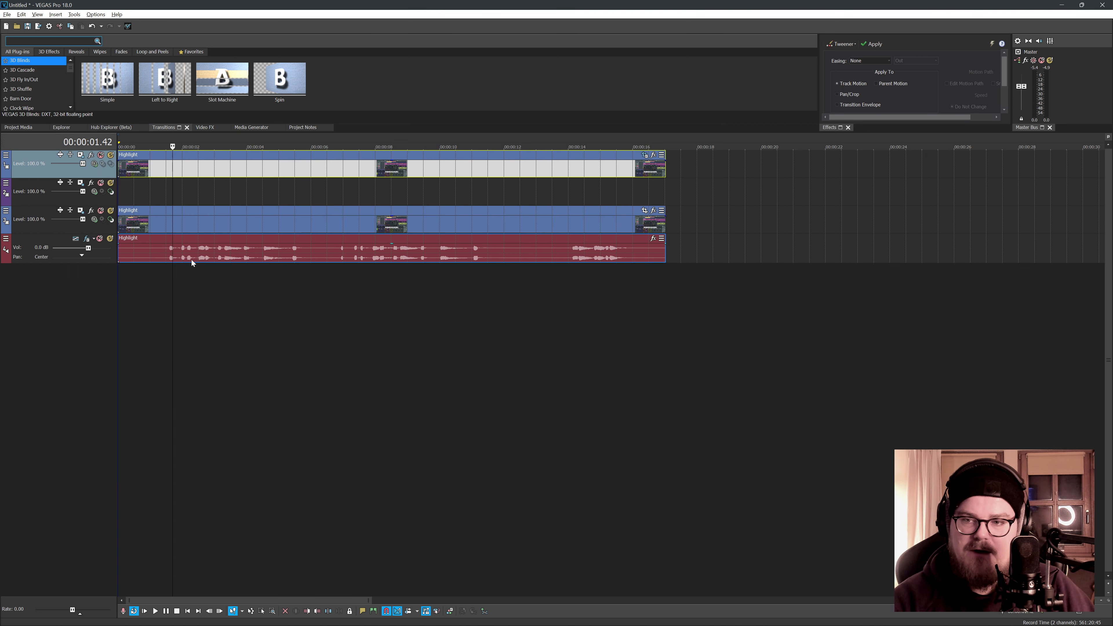
Step: Return the playhead to the first zoom keyframe at 00:00:01.30 using the uppermost event's Pan/Crop timeline
left_click(646, 156)
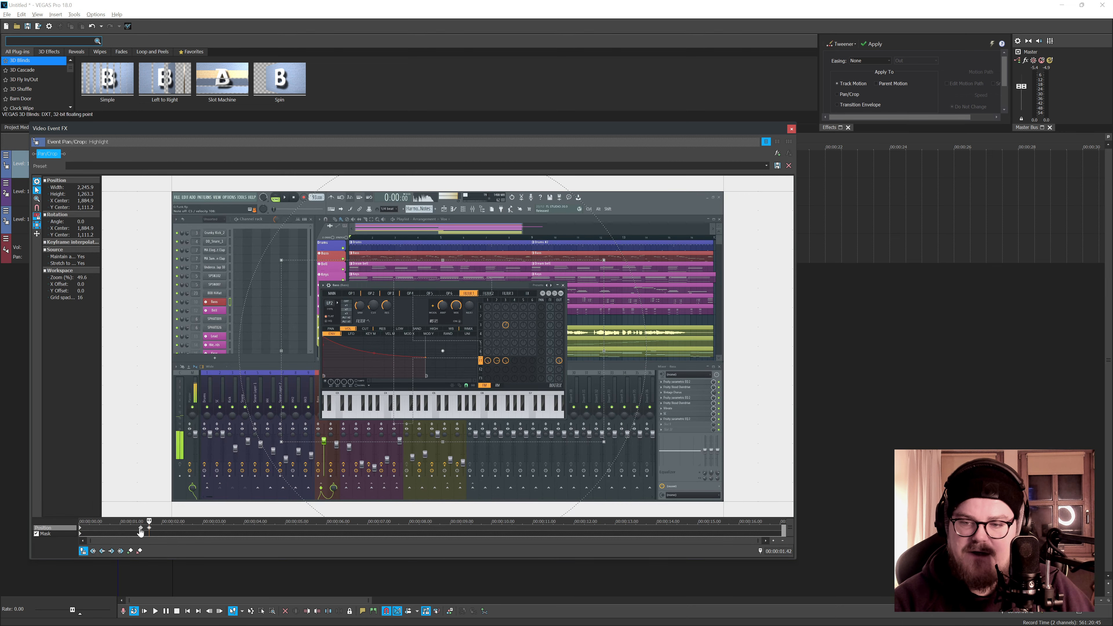
left_click(791, 128)
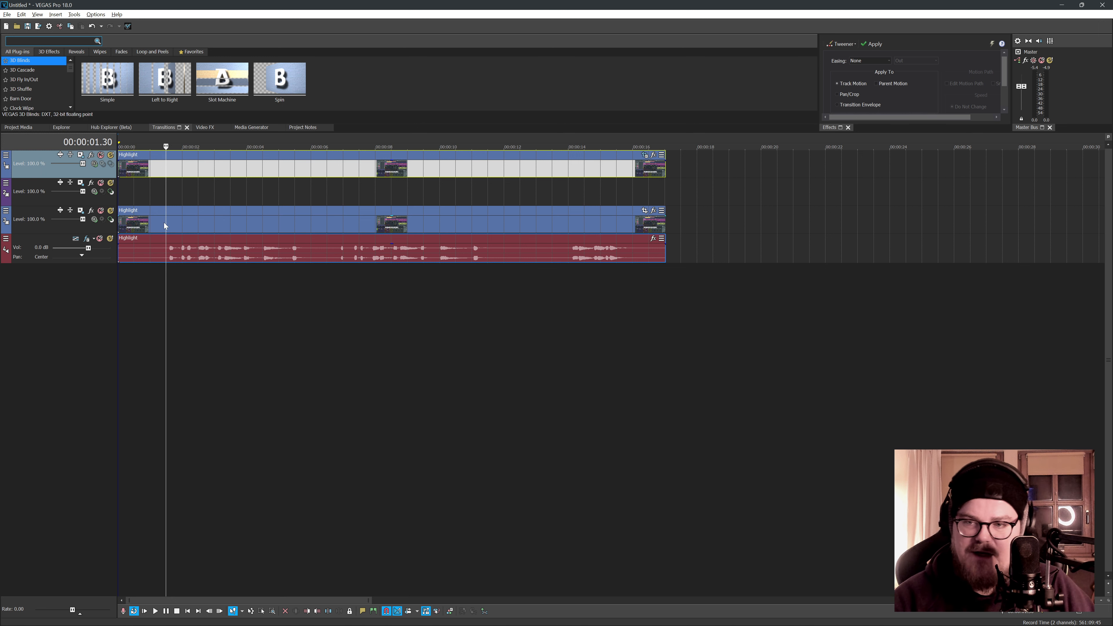
scroll(202, 224, "up", 3)
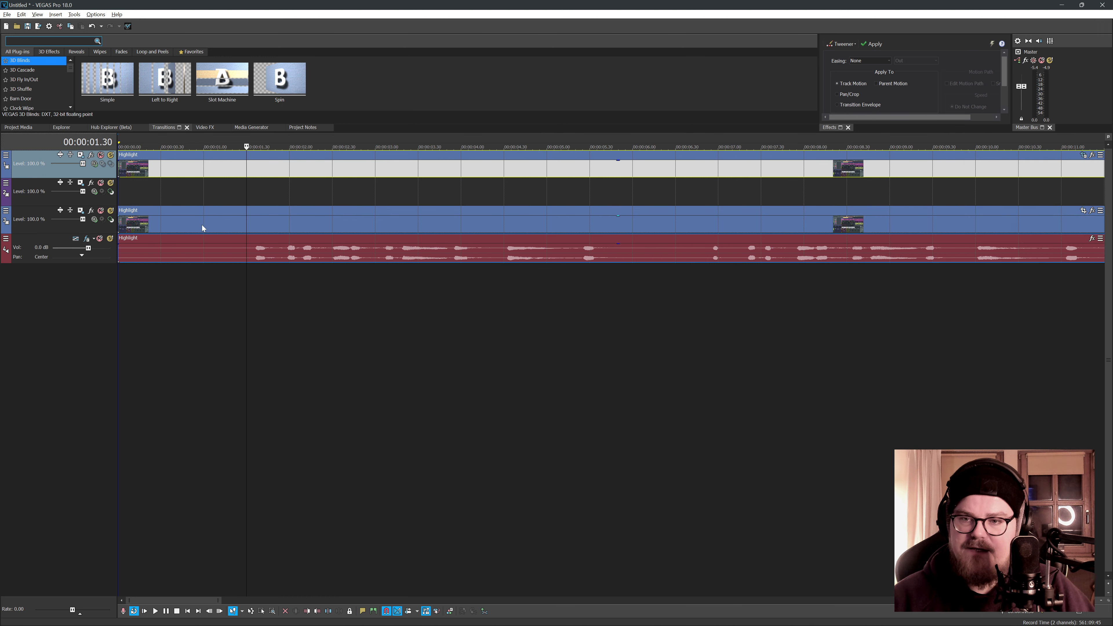
Step: Split the lower Highlight event at 00:00:01.30 and extend its first part to 00:00:01.42 to crossfade into the second part
left_click(247, 222)
key("s")
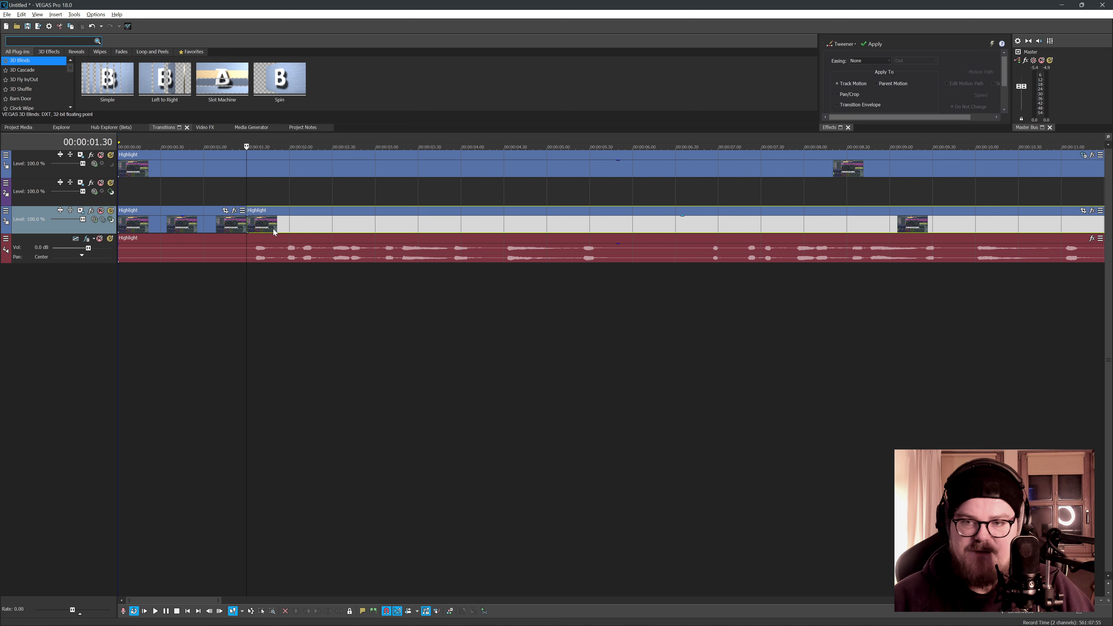
left_click(1082, 155)
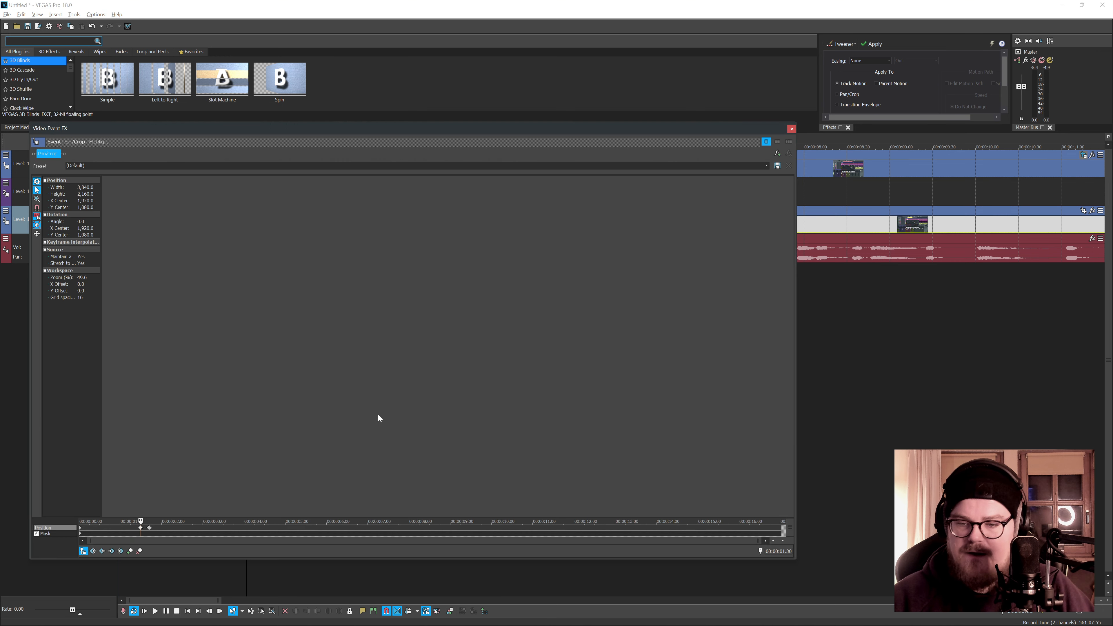
left_click(149, 529)
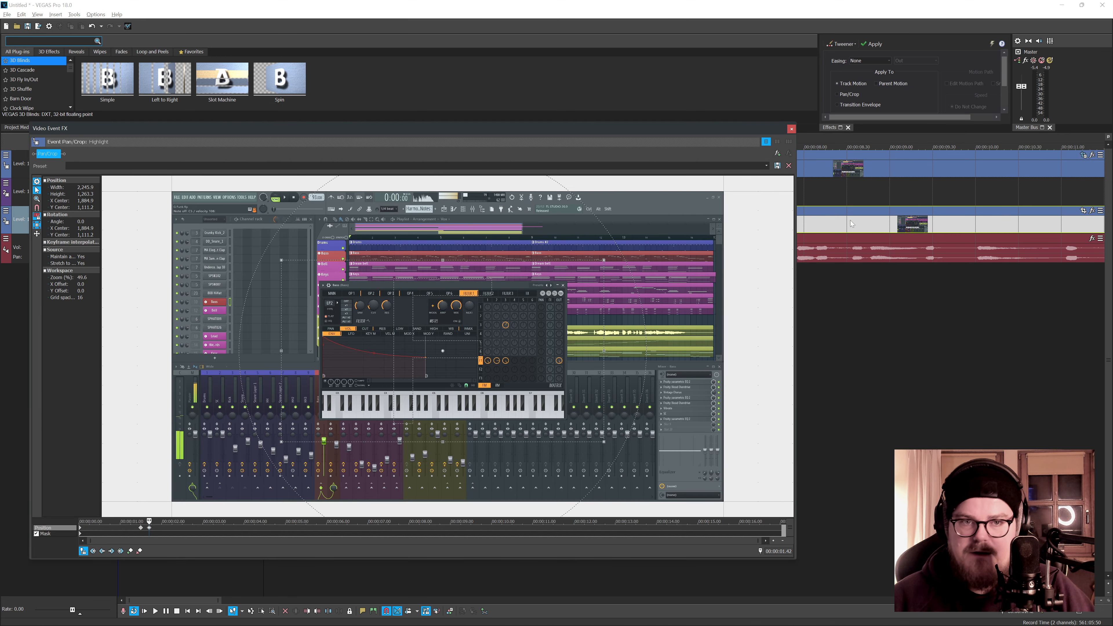
left_click(791, 129)
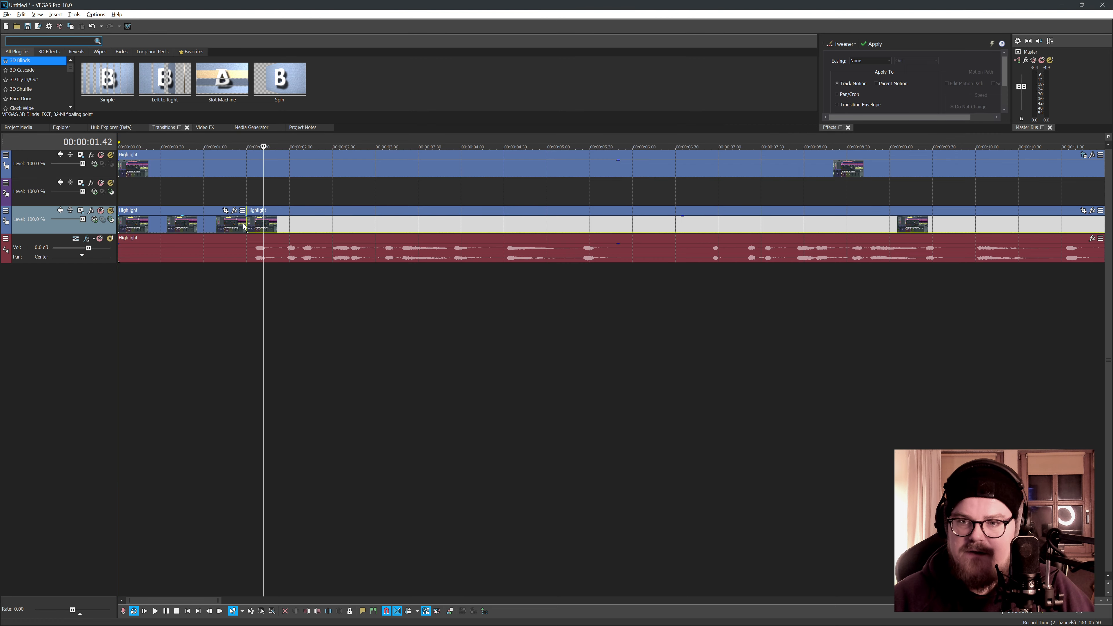
left_click_drag(244, 225, 261, 226)
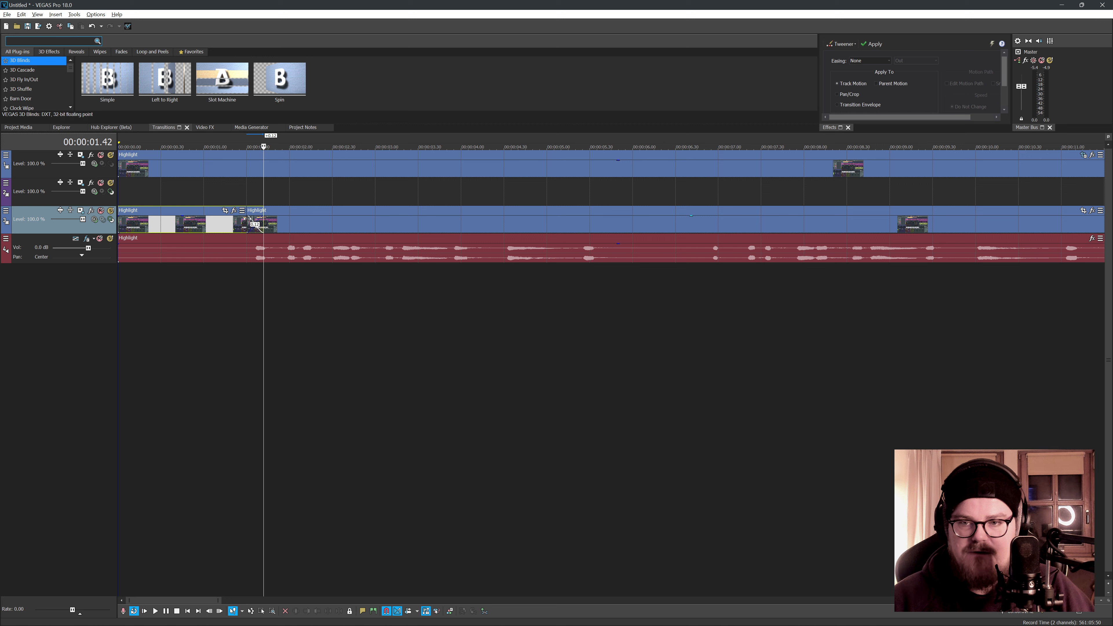
scroll(262, 231, "up", 2)
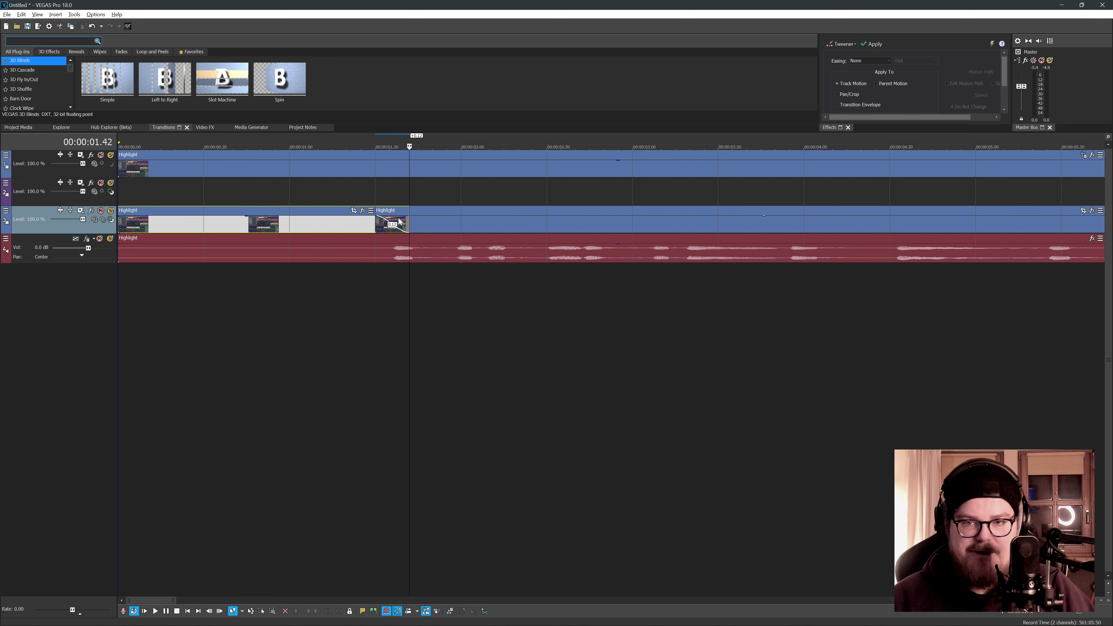
scroll(418, 227, "down", 2)
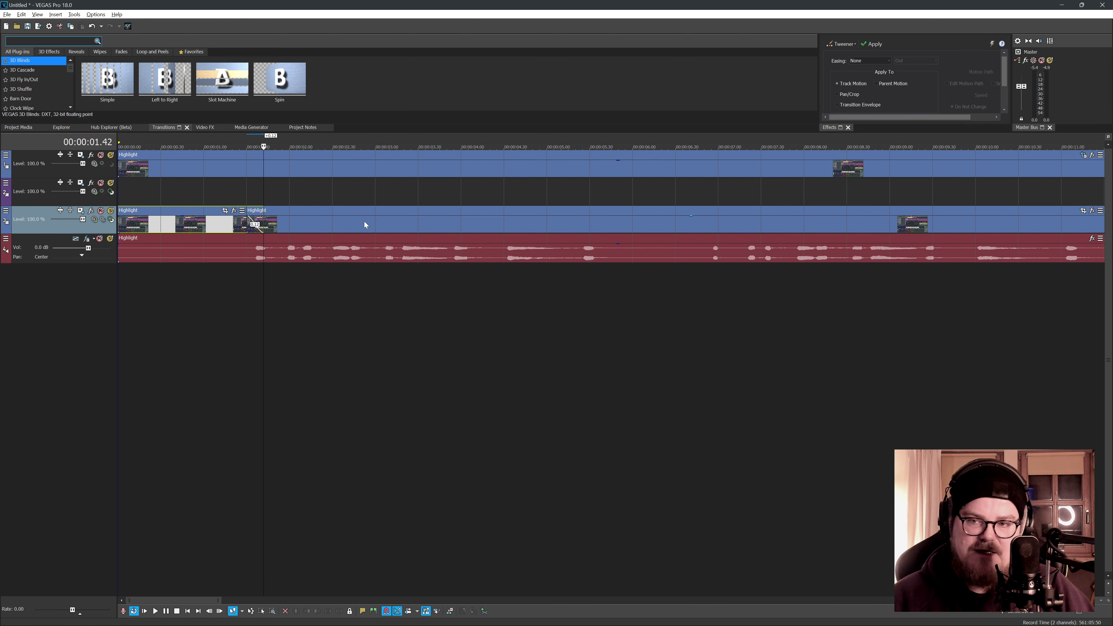
Step: Add VEGAS Gaussian Blur to the second part of the lower Highlight event with horizontal and vertical range at 0.0030
left_click(1086, 211)
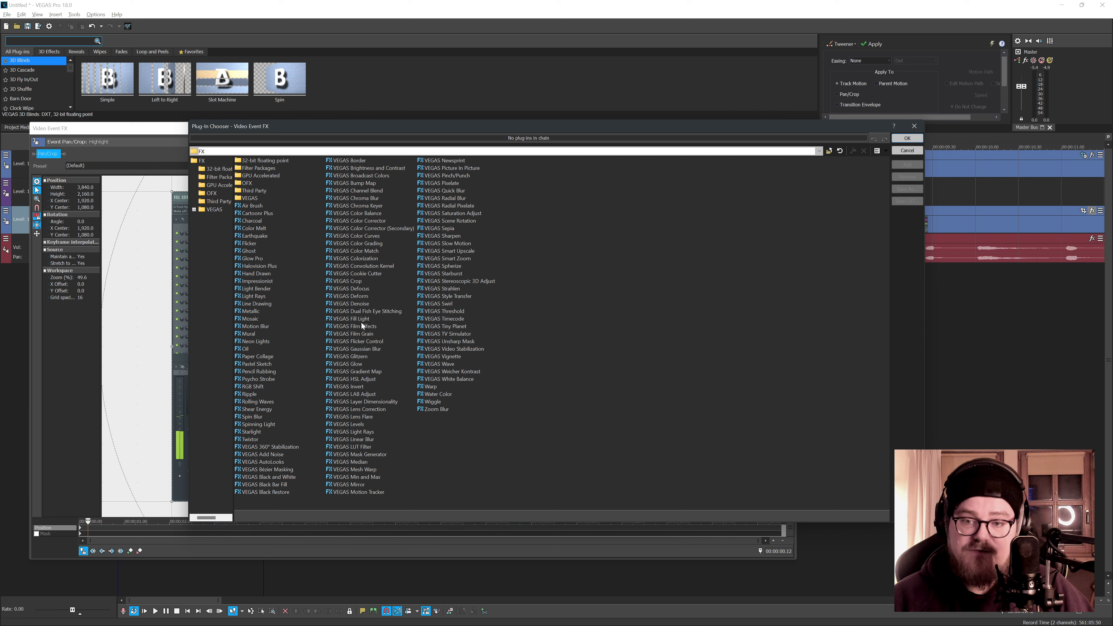
double_click(357, 349)
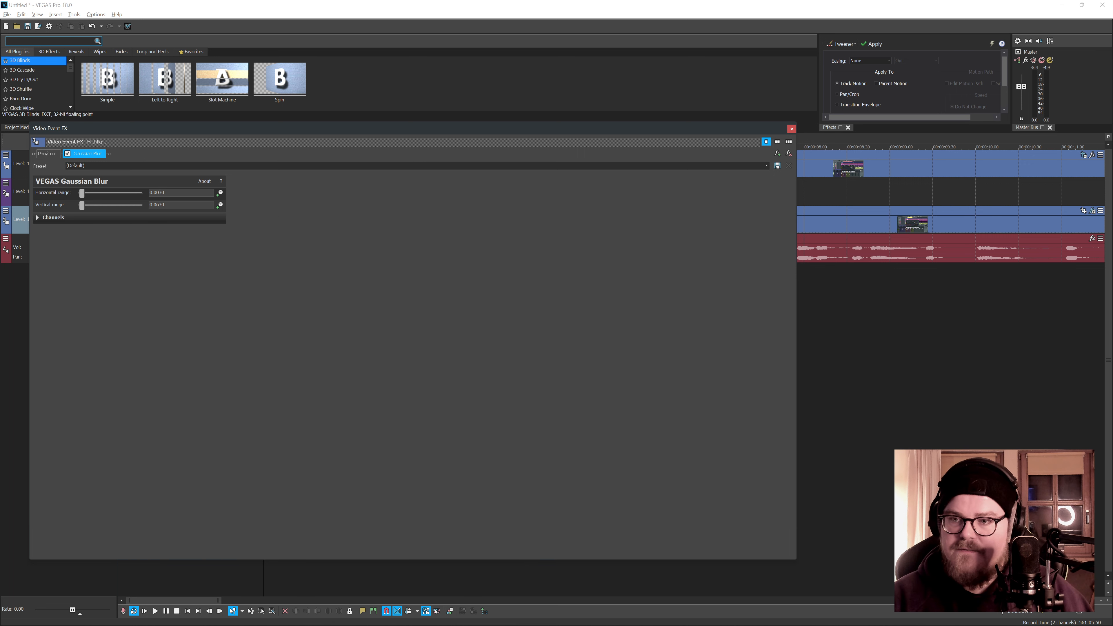
left_click(159, 205)
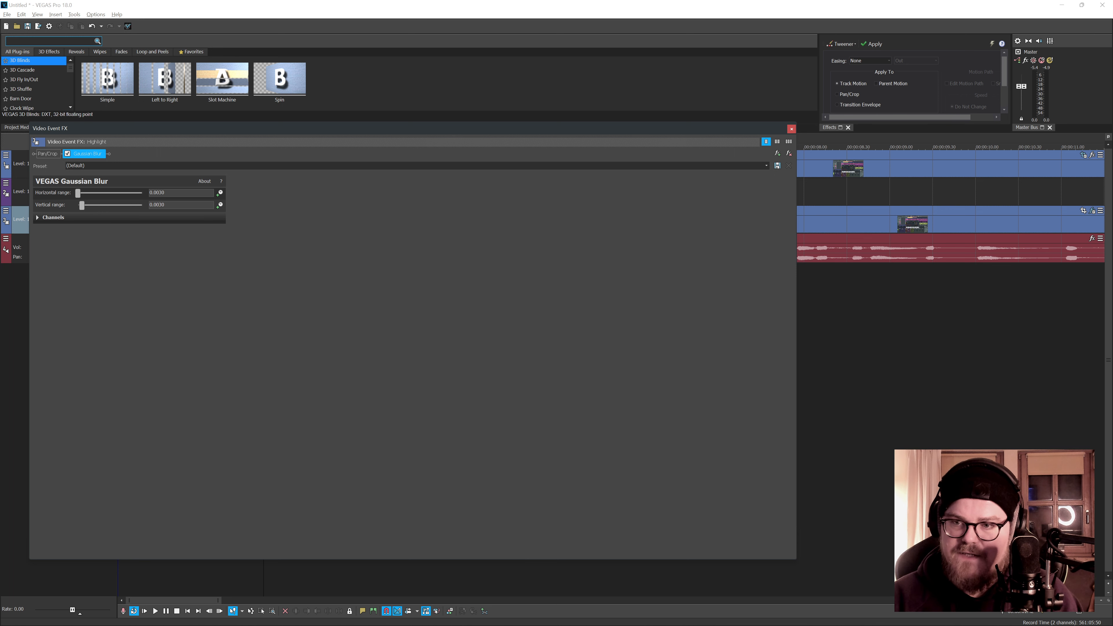
key("Return")
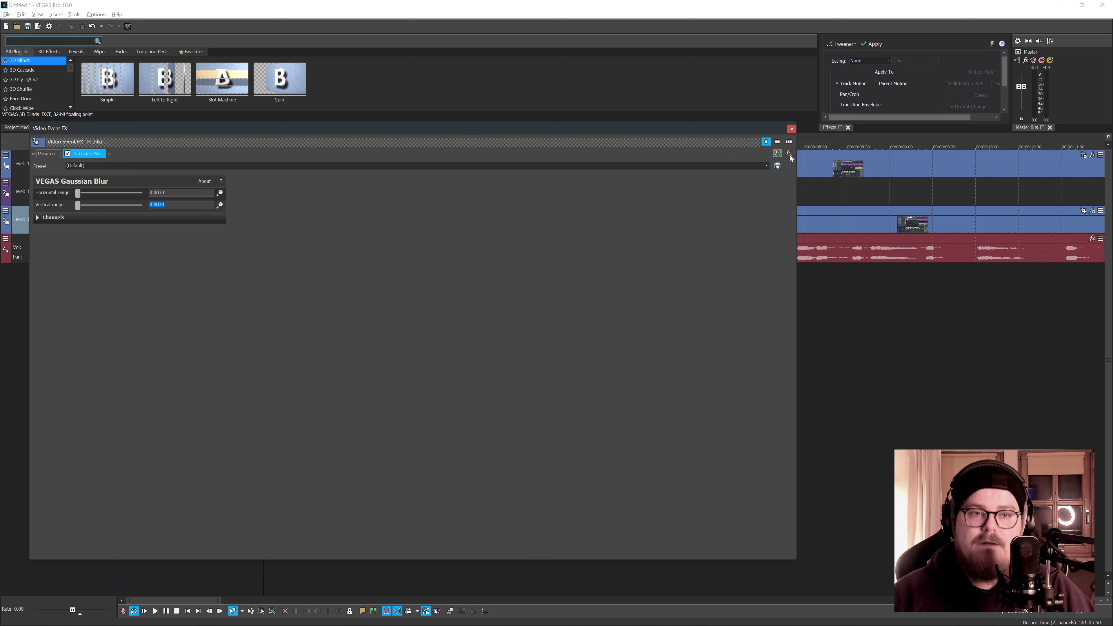
left_click(791, 130)
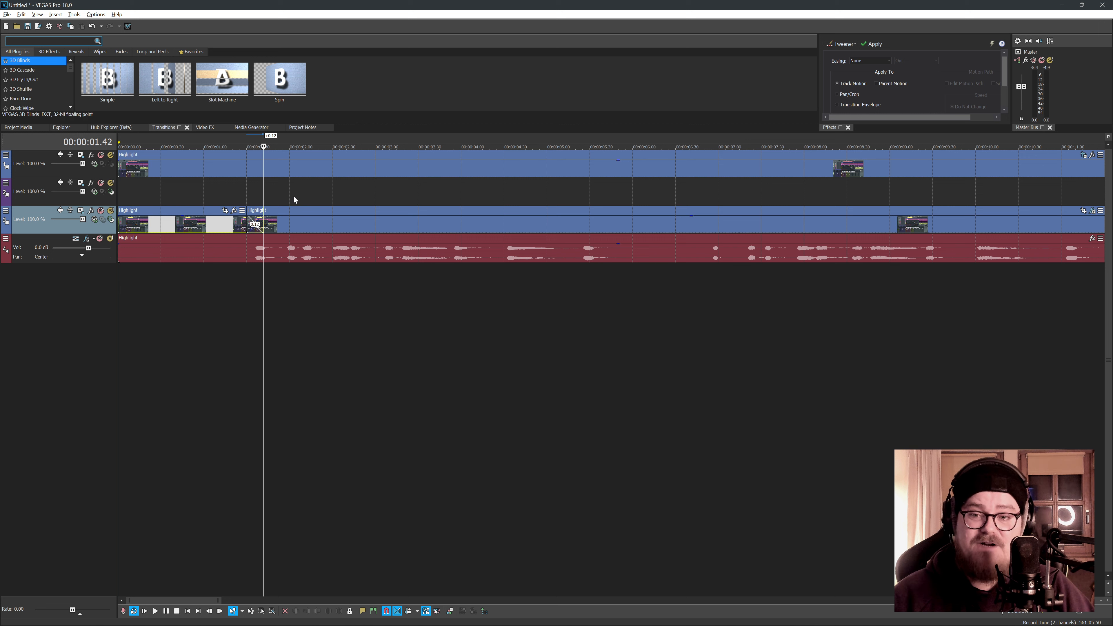
Step: Place a black Solid Color event at the start of the empty track between the two Highlight video tracks
left_click(18, 128)
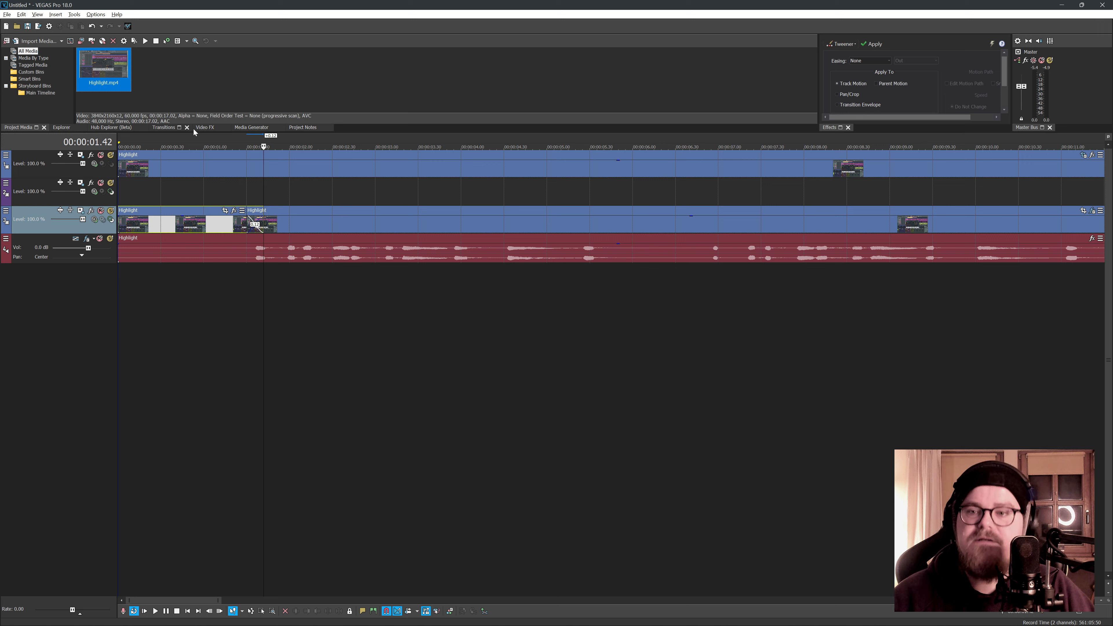
left_click(250, 128)
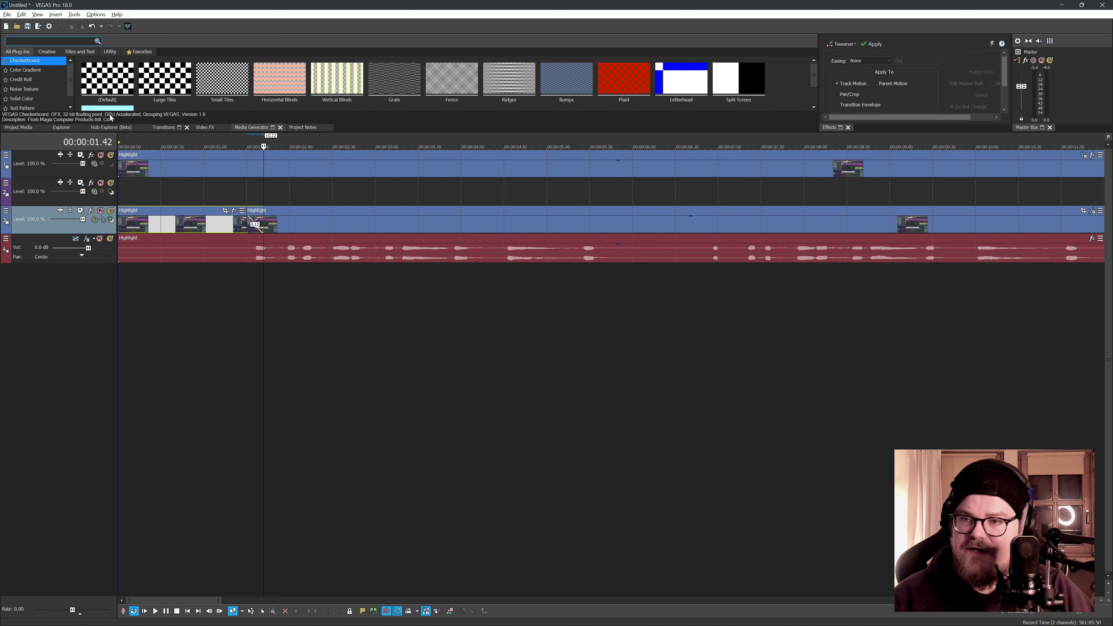
scroll(27, 79, "down", 1)
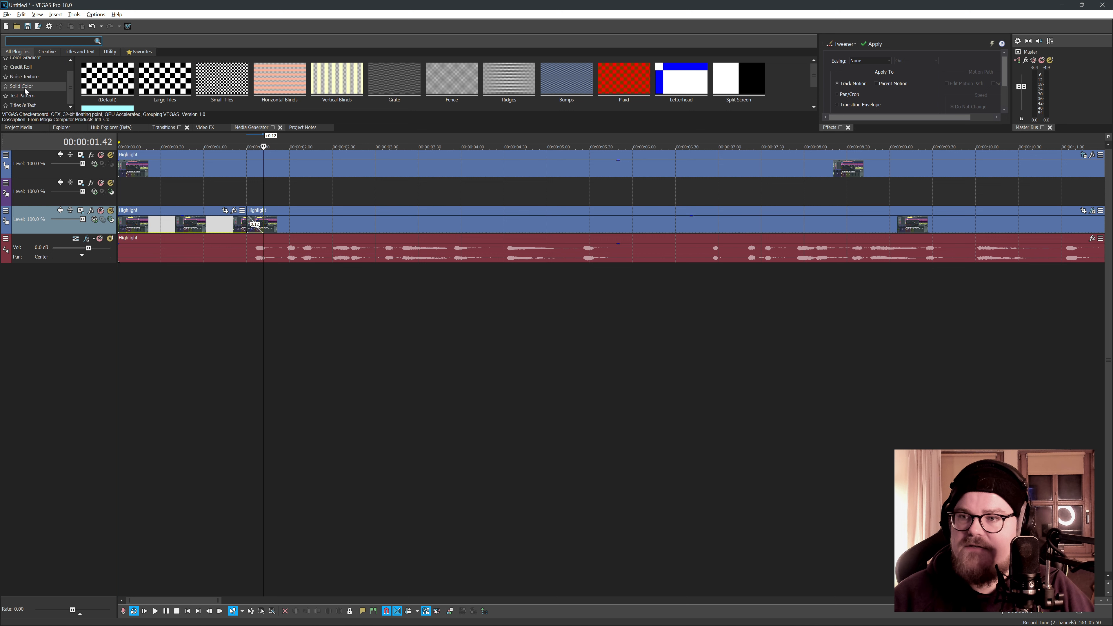
left_click(21, 85)
left_click(167, 91)
left_click_drag(166, 90, 119, 191)
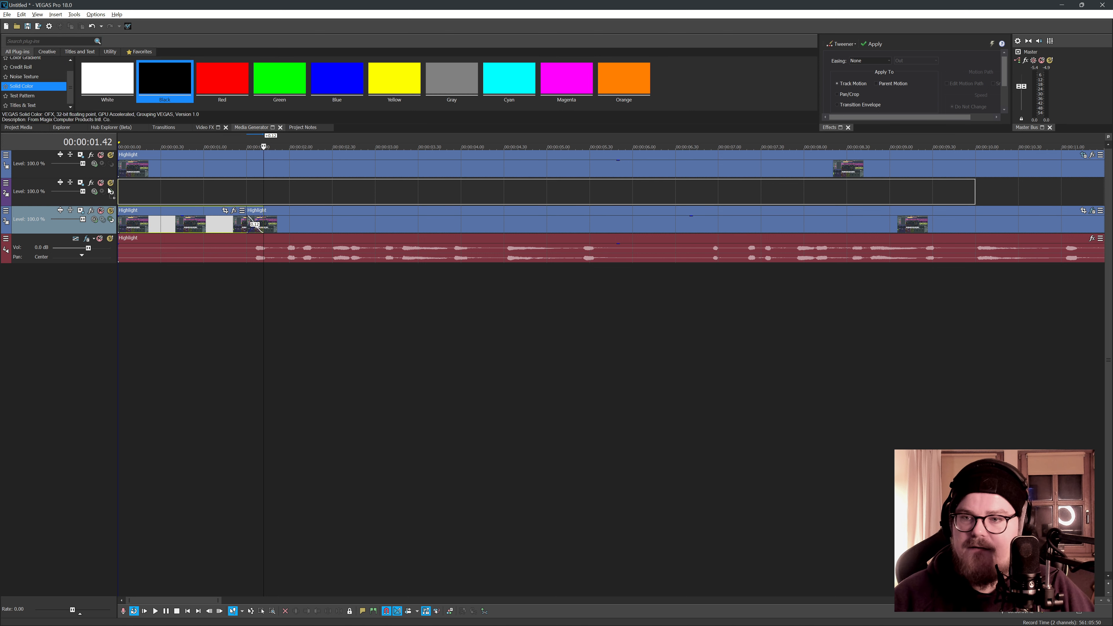
left_click(585, 224)
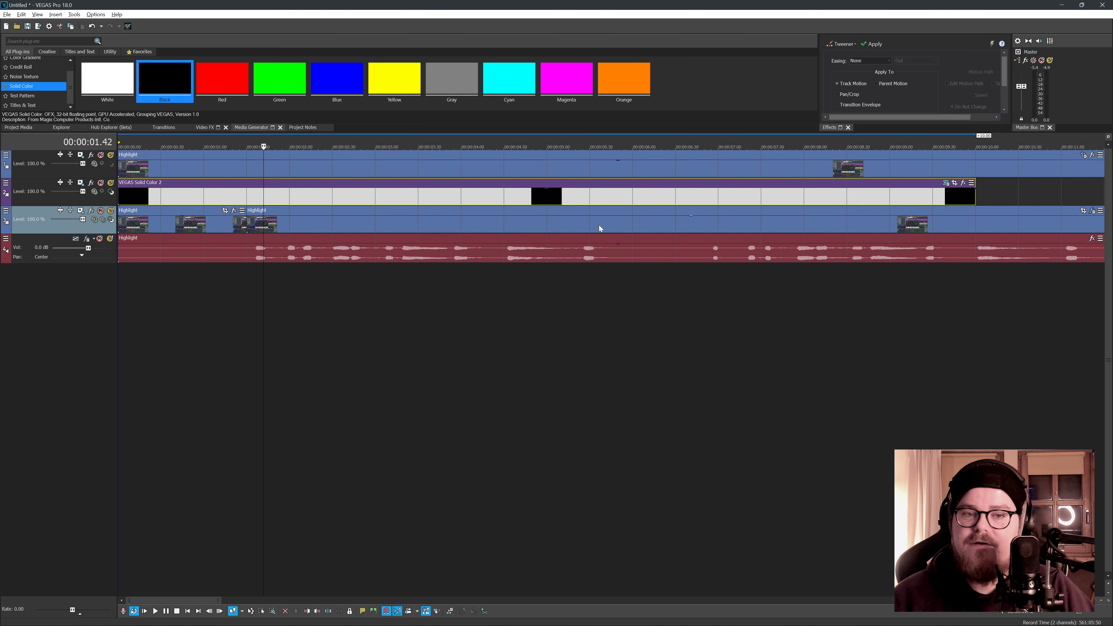
Step: Trim the black solid color event to start at 00:00:01.30 and extend its end to match the Highlight events
scroll(548, 206, "down", 4)
left_click_drag(439, 192, 665, 192)
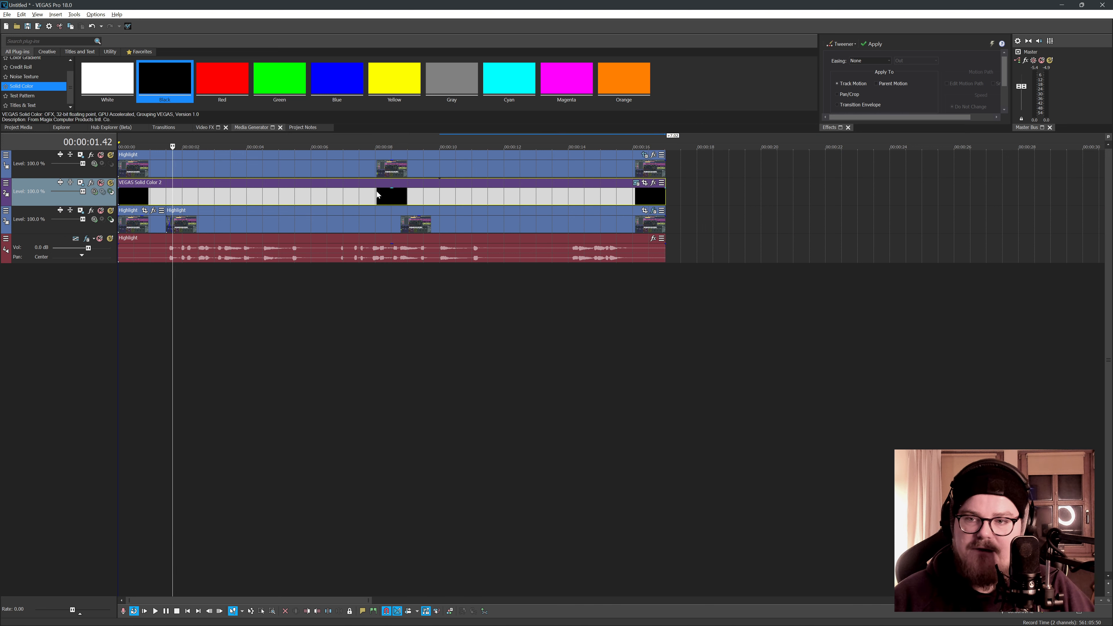
left_click_drag(118, 195, 165, 195)
Step: Give the black solid color event a short fade-in and lower its track level to about 42%
scroll(165, 195, "up", 4)
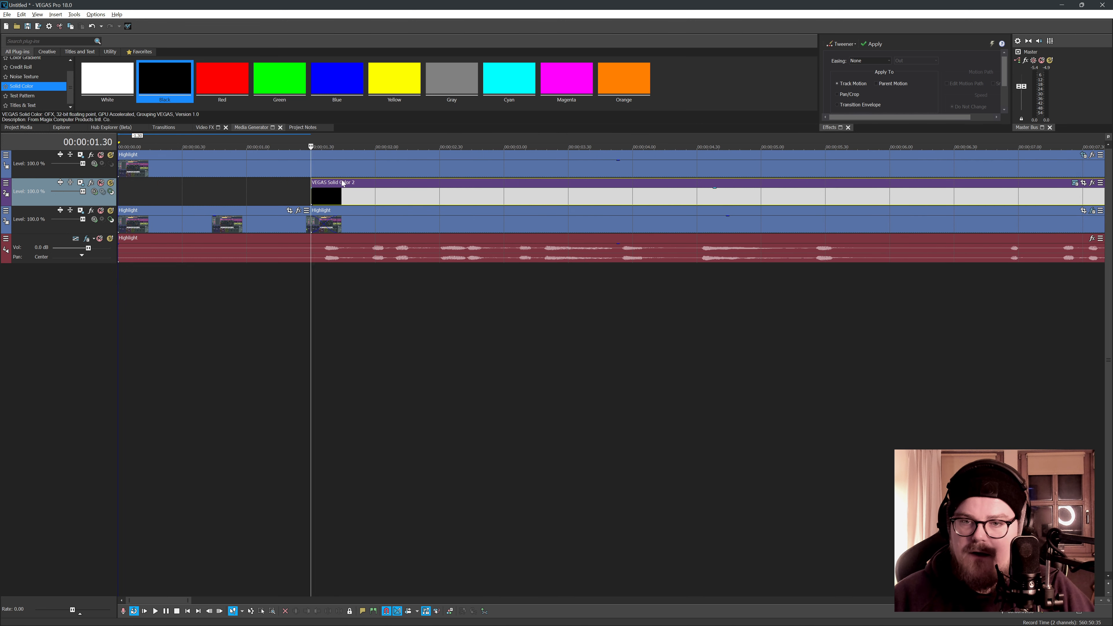
left_click_drag(311, 187, 337, 191)
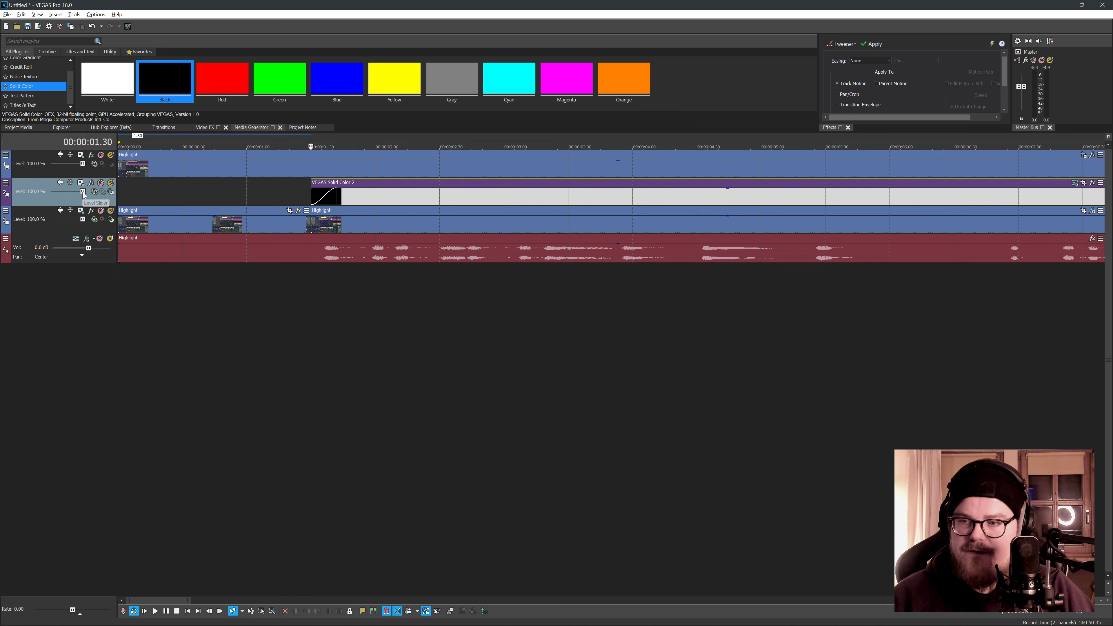
left_click_drag(83, 193, 67, 194)
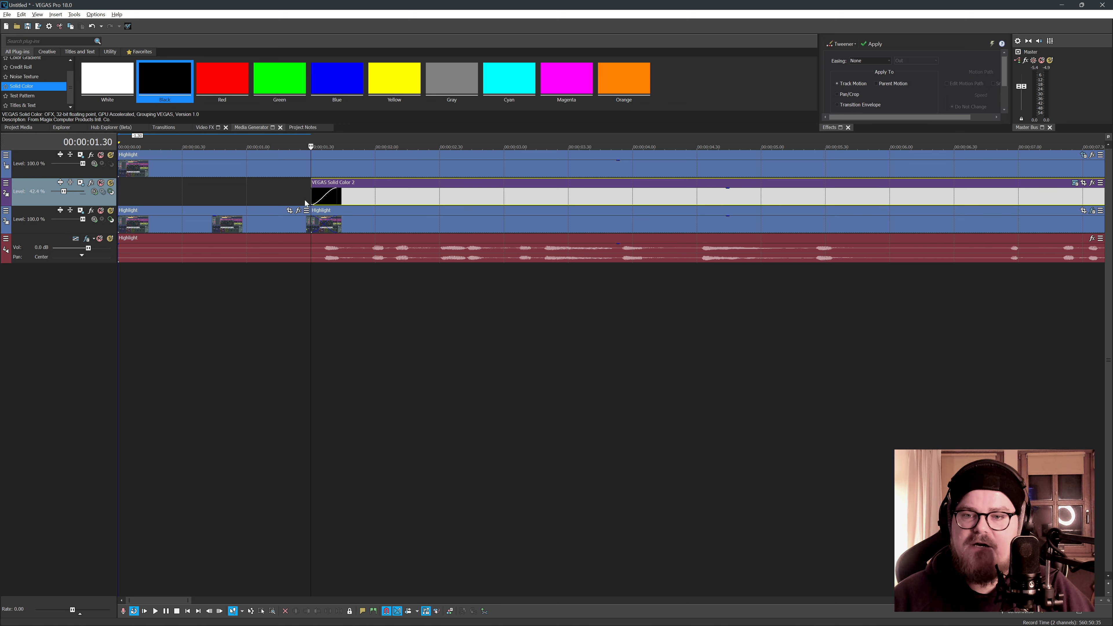
Step: Bring the Video Preview window into view and play the highlight effect from the start of the timeline
scroll(305, 200, "down", 5)
scroll(279, 205, "down", 3)
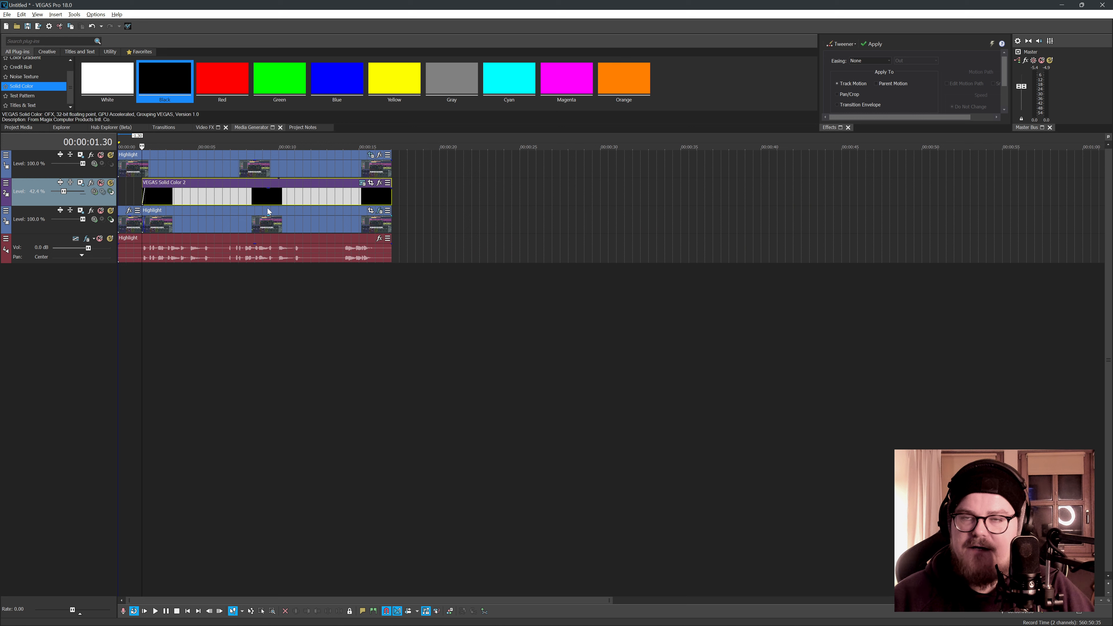
left_click_drag(580, 0, 609, 58)
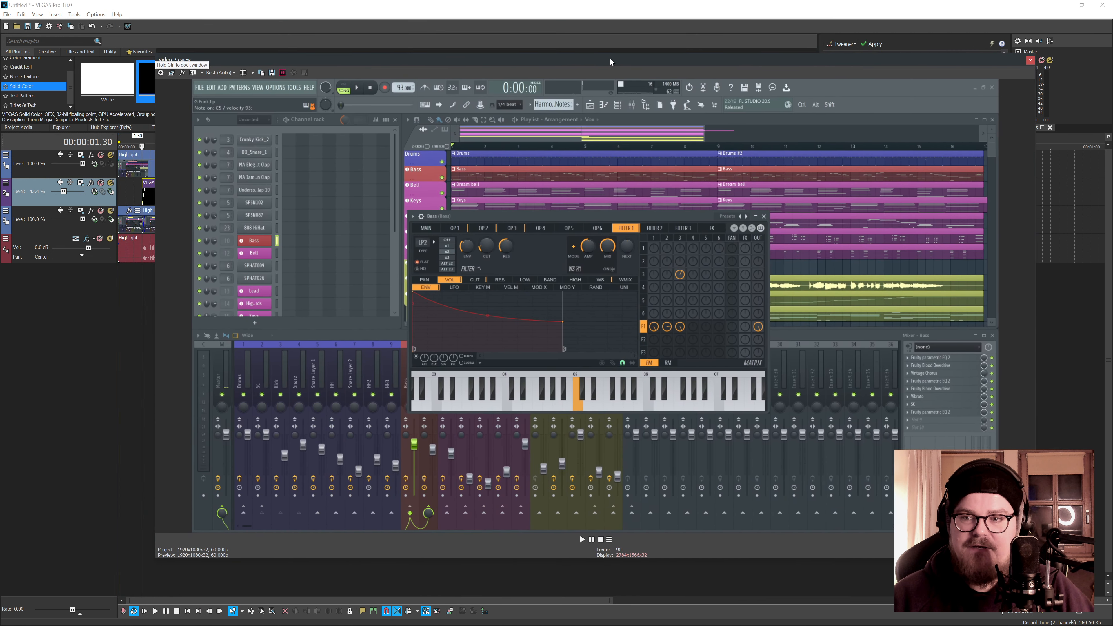
left_click(119, 190)
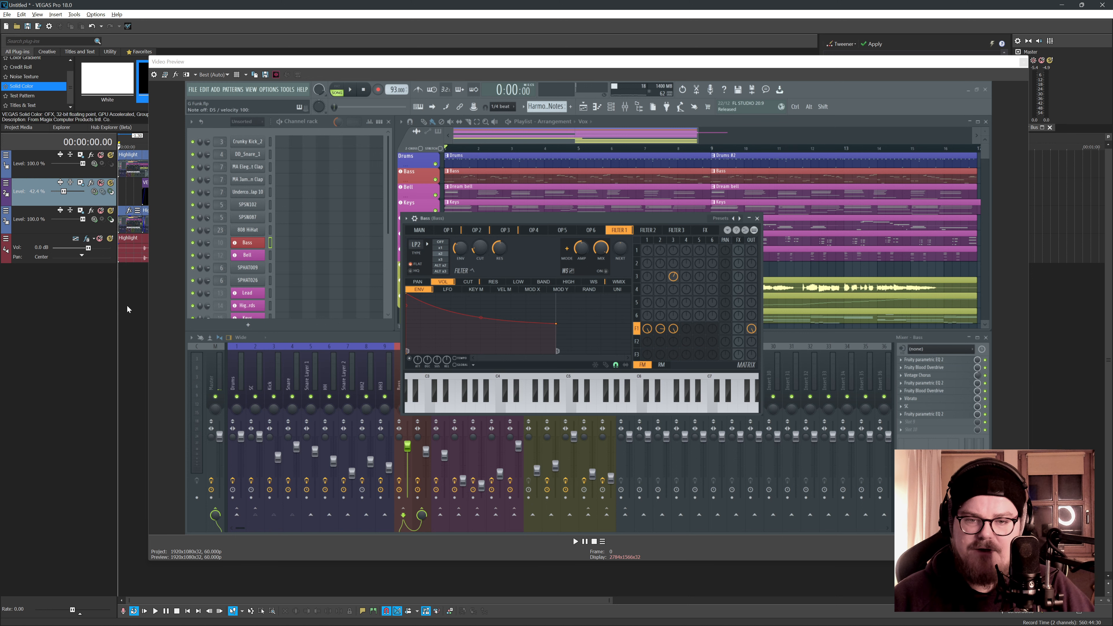
key("space")
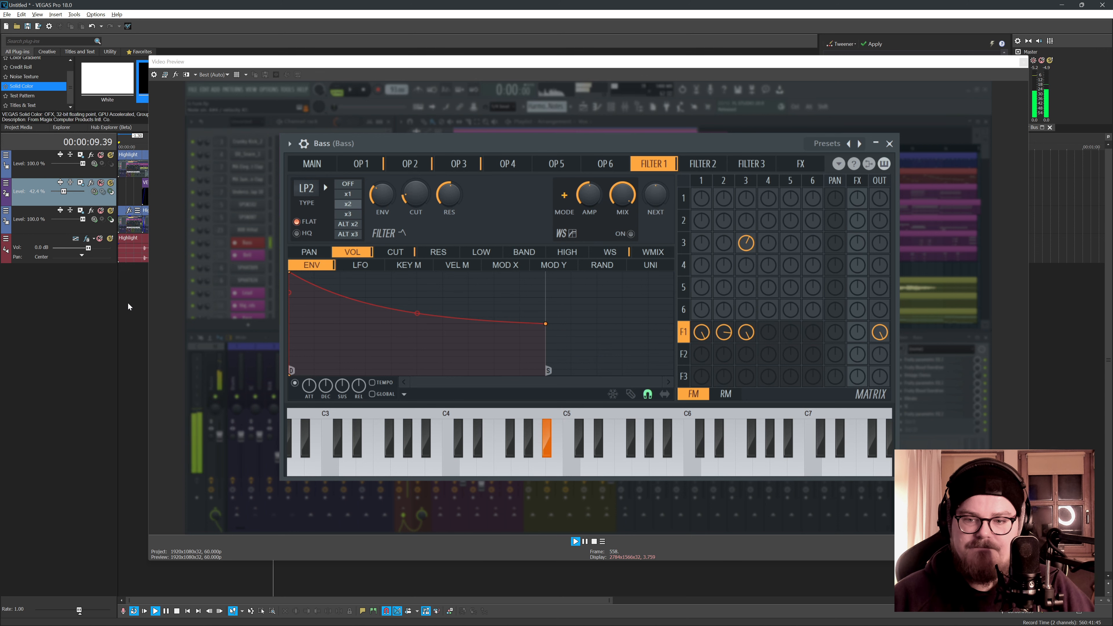
key("space")
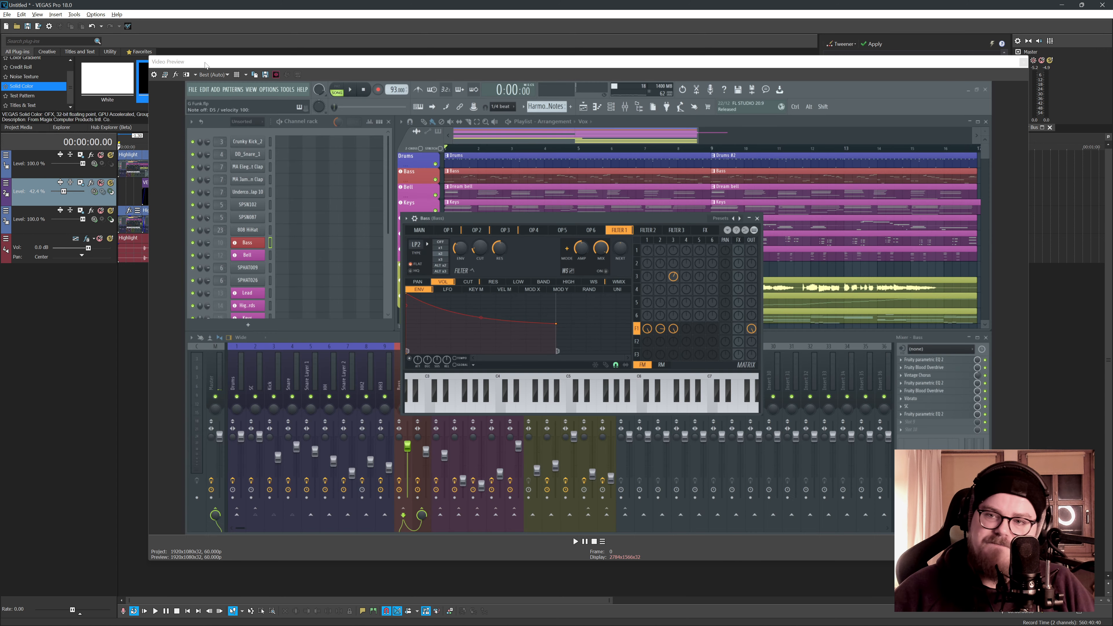
Step: Set the video preview quality to Preview (Quarter) and play the sequence again from the start
left_click(213, 75)
mouse_move(219, 92)
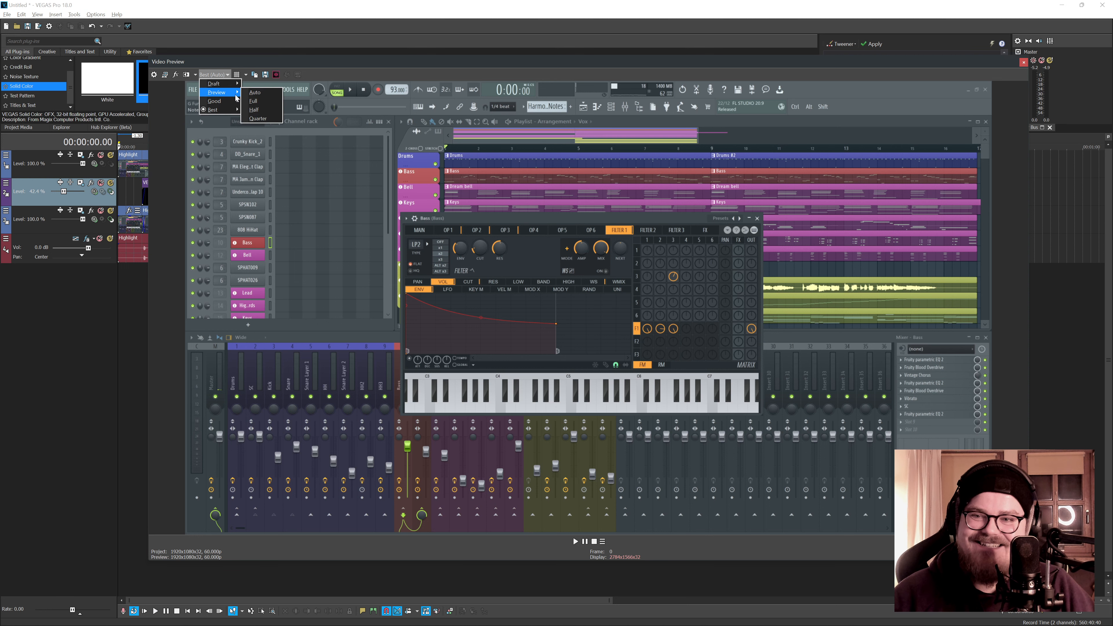
left_click(258, 119)
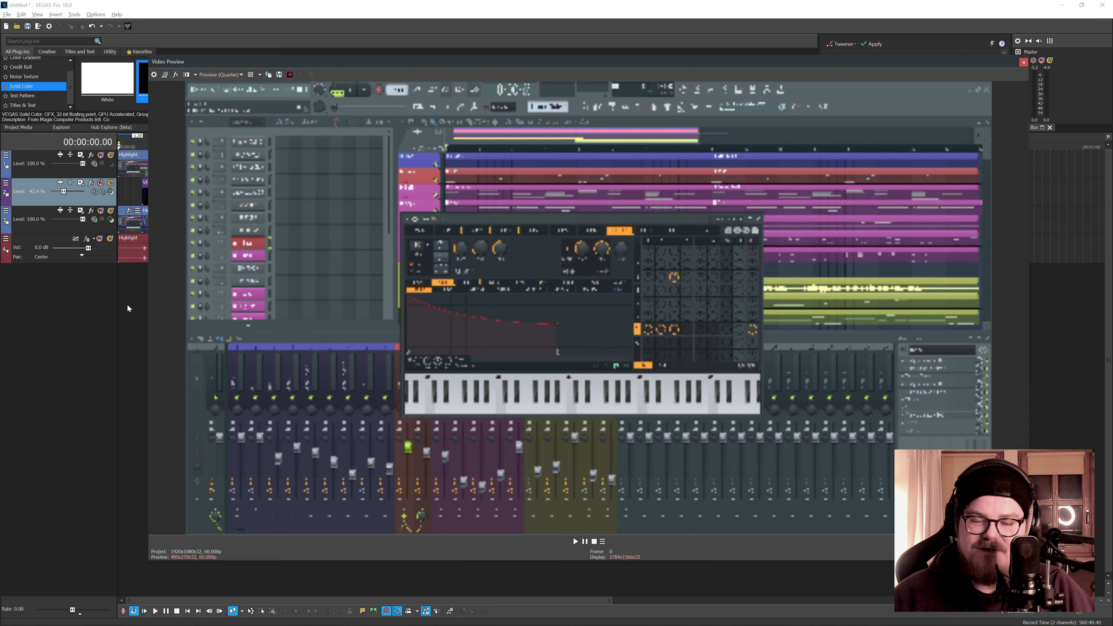
key("space")
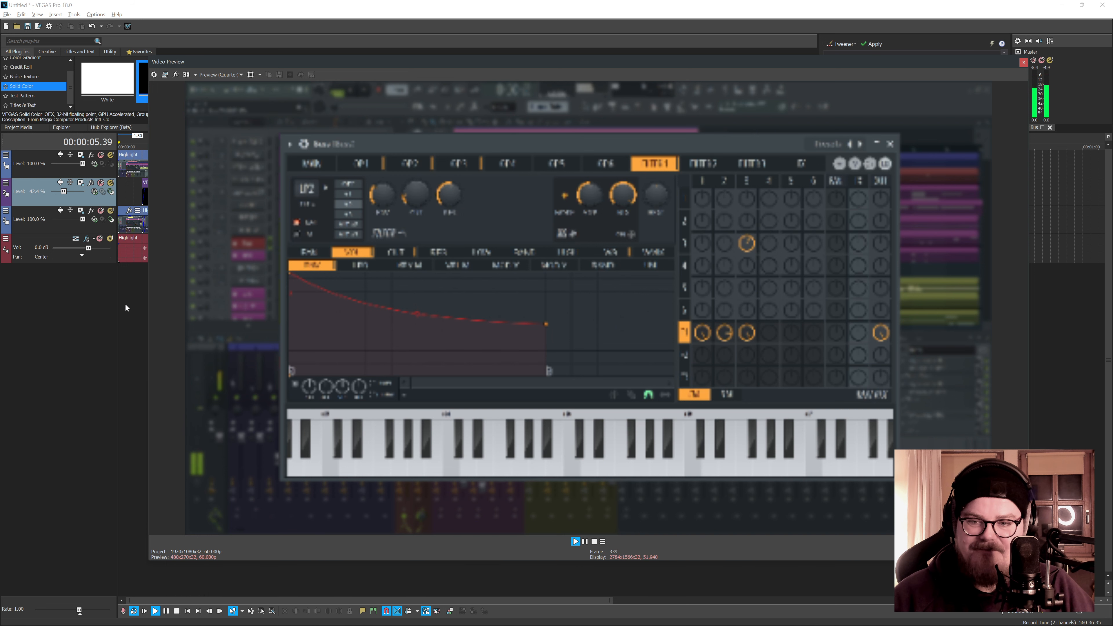
key("space")
Step: Set the video preview quality to Best (Auto)
left_click(220, 75)
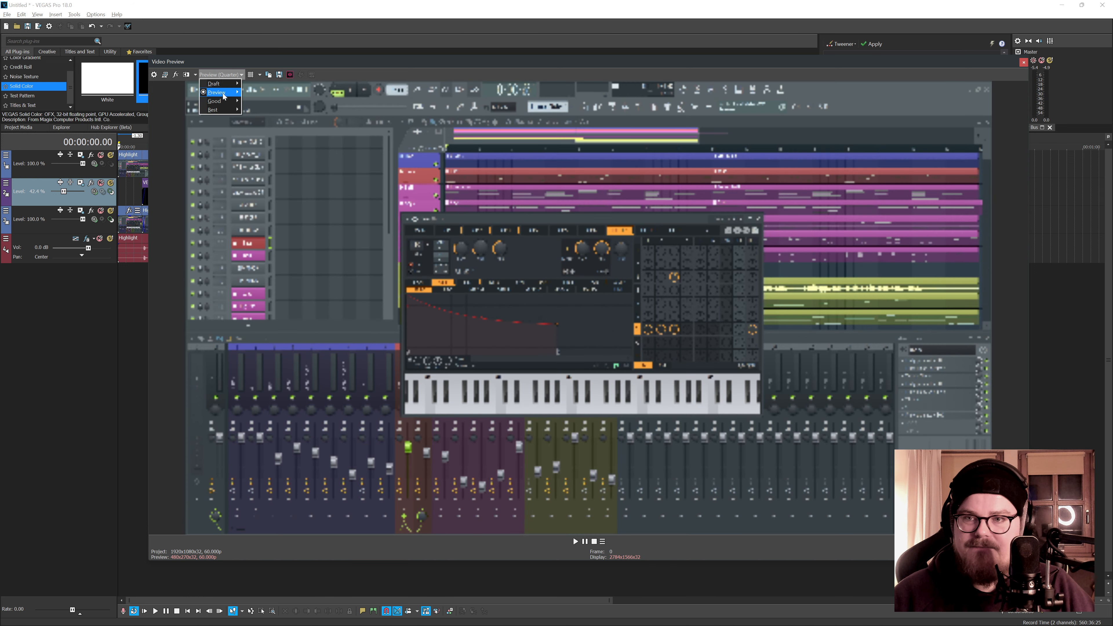
mouse_move(224, 97)
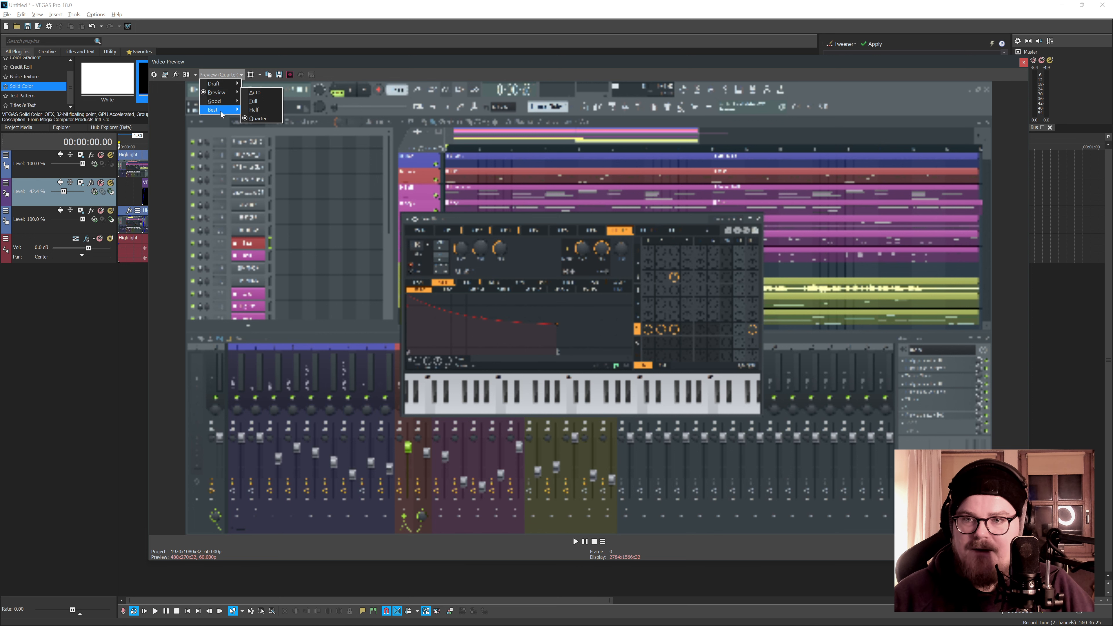
left_click(256, 111)
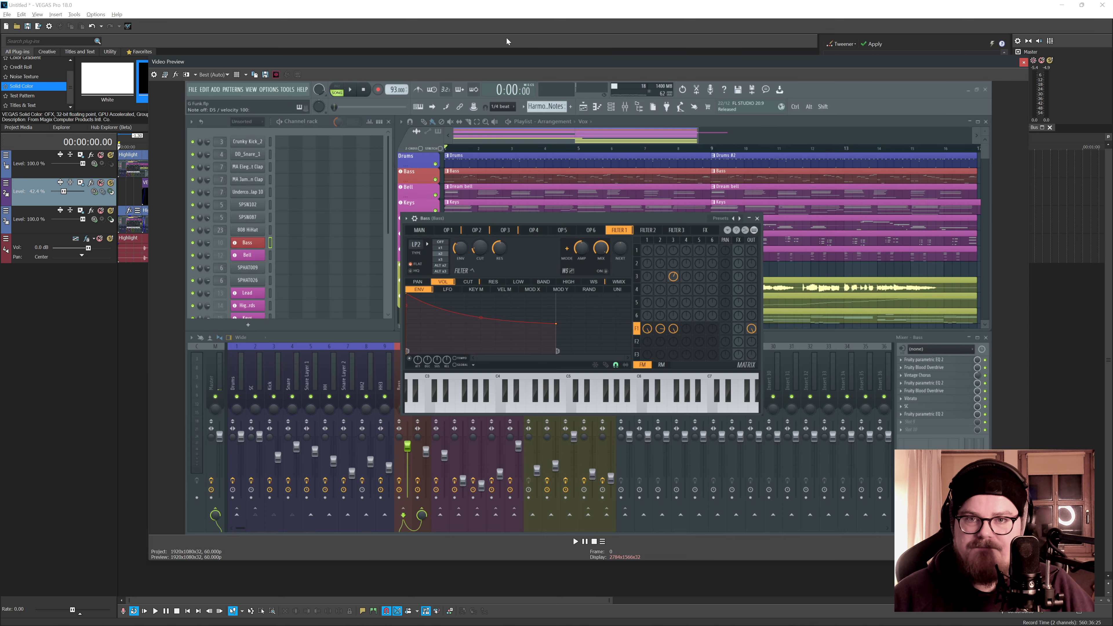